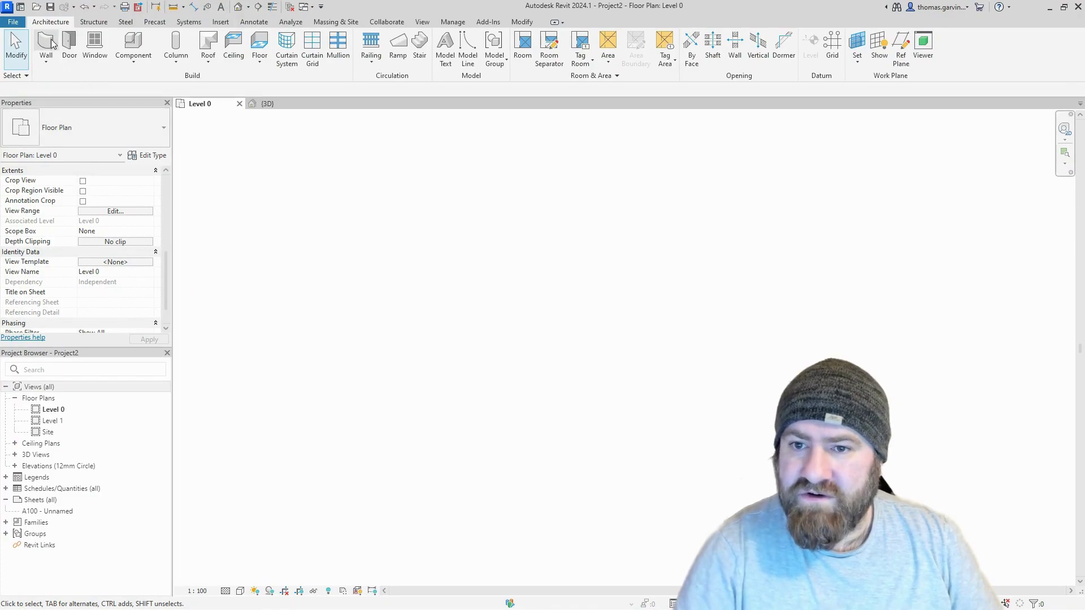
- Draw a 7600.0-long basic exterior wall on Level 0 with the WA wall tool
key("w")
key("a")
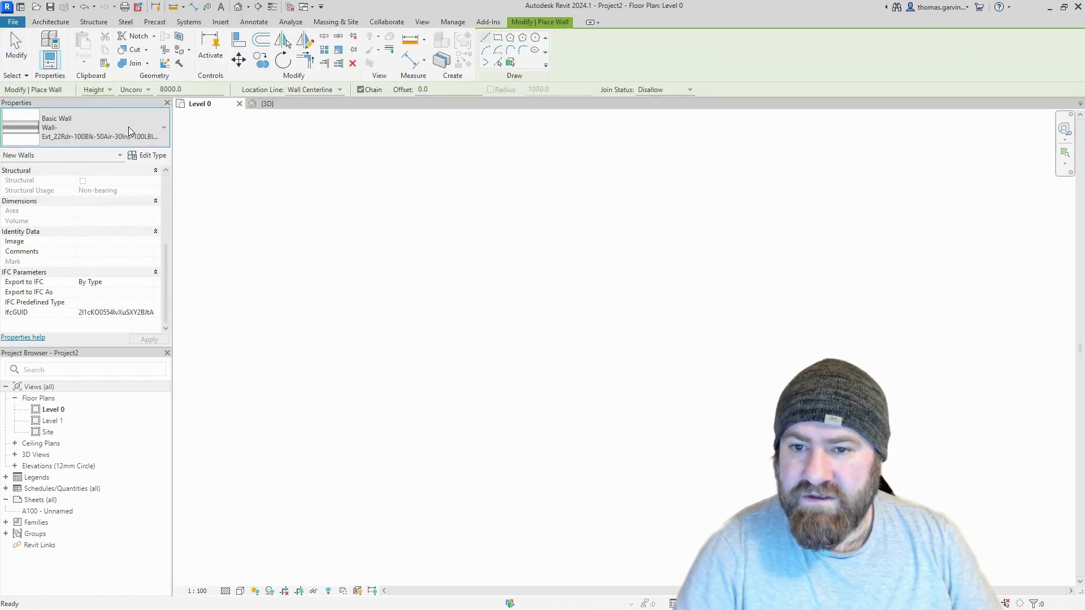
left_click(129, 130)
left_click(71, 190)
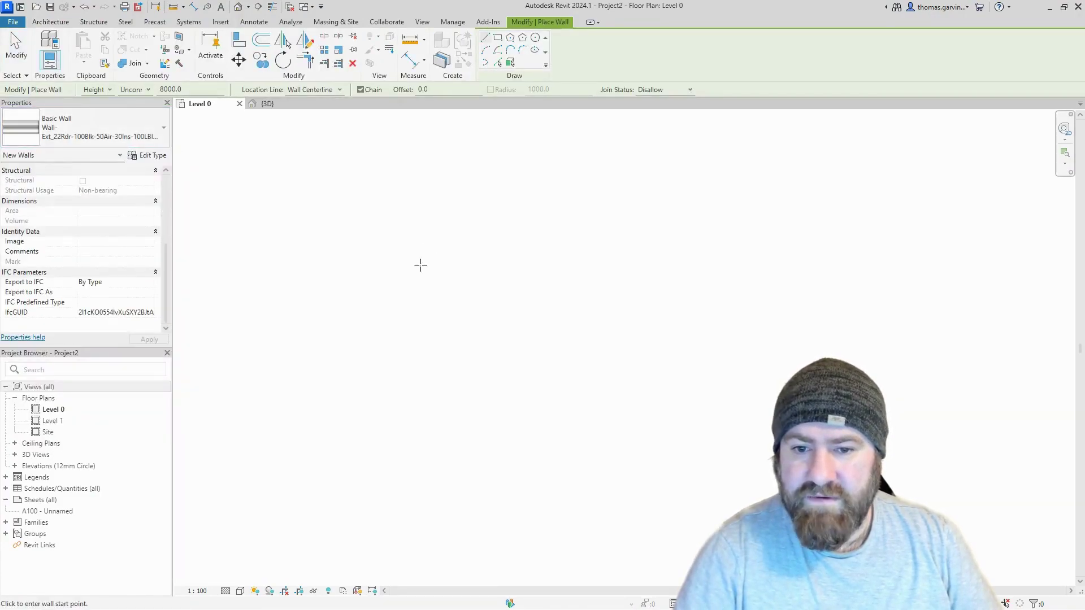
left_click(403, 322)
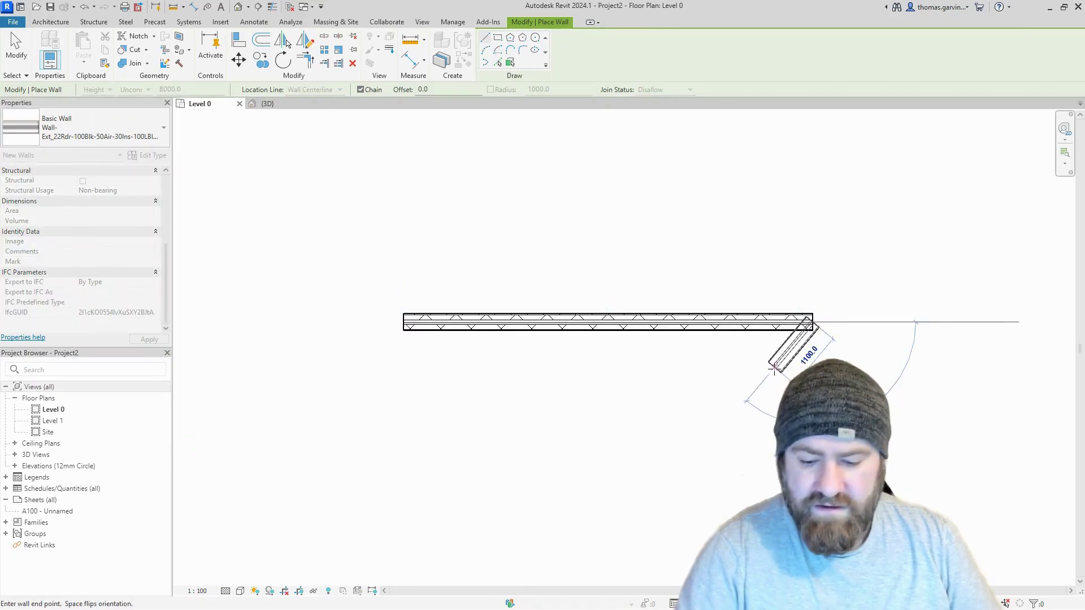
key("Escape")
key("Escape")
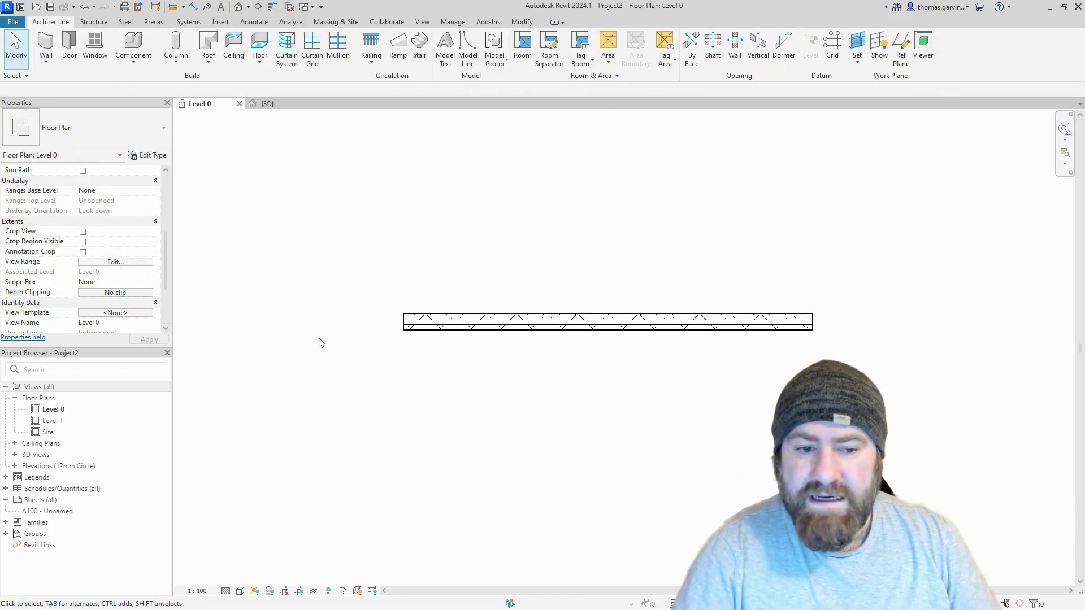
- Set the new wall's Phase Created to Existing
left_click(452, 335)
scroll(105, 282, "down", 2)
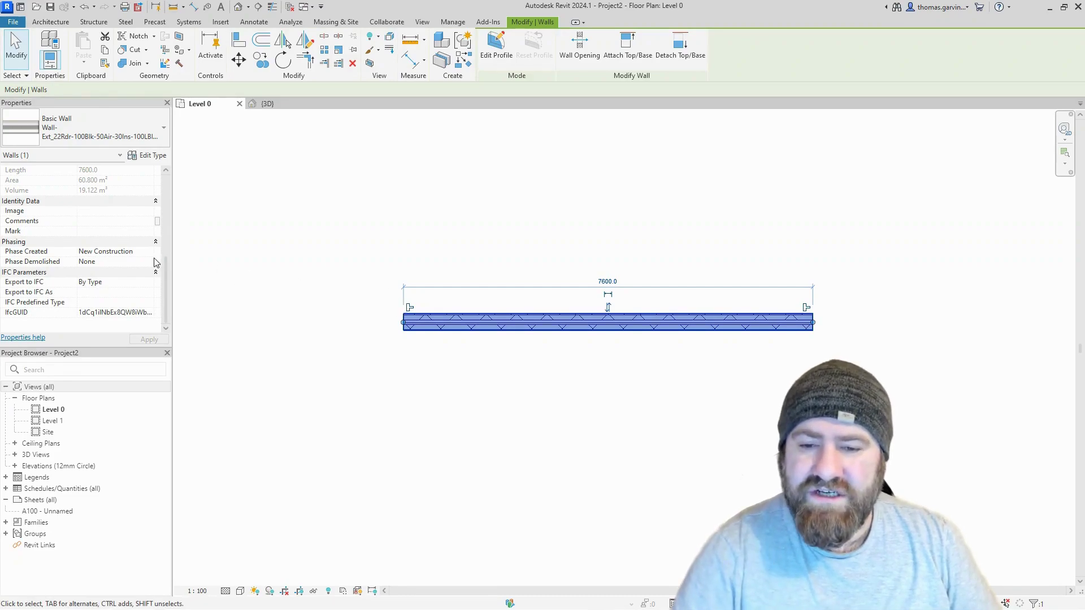
left_click(150, 257)
left_click(93, 262)
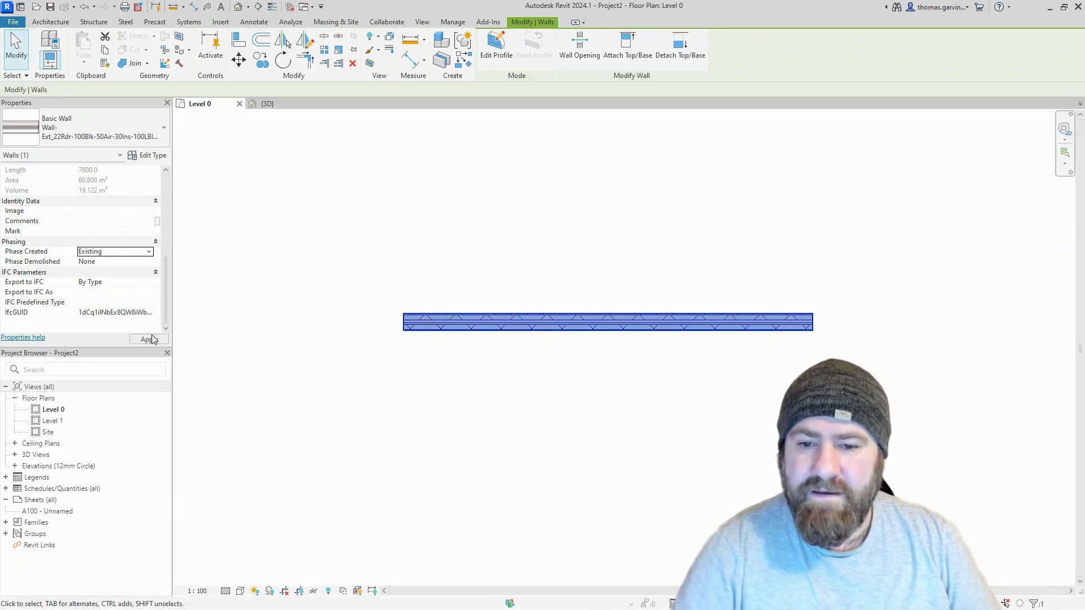
left_click(149, 339)
left_click(633, 352)
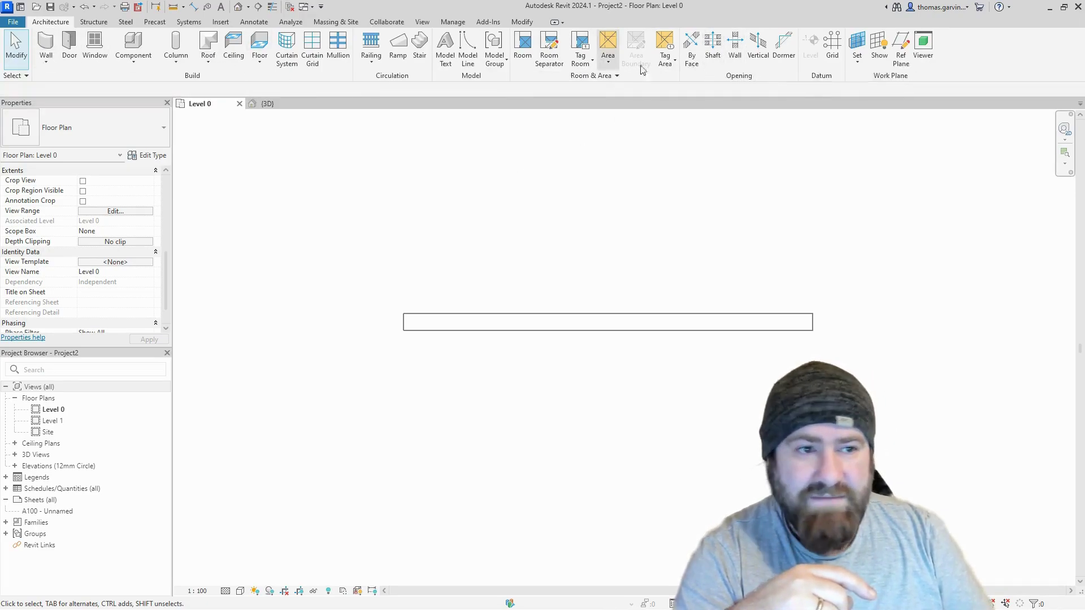
- Cut a rectangular wall opening through the middle of the wall
left_click(735, 47)
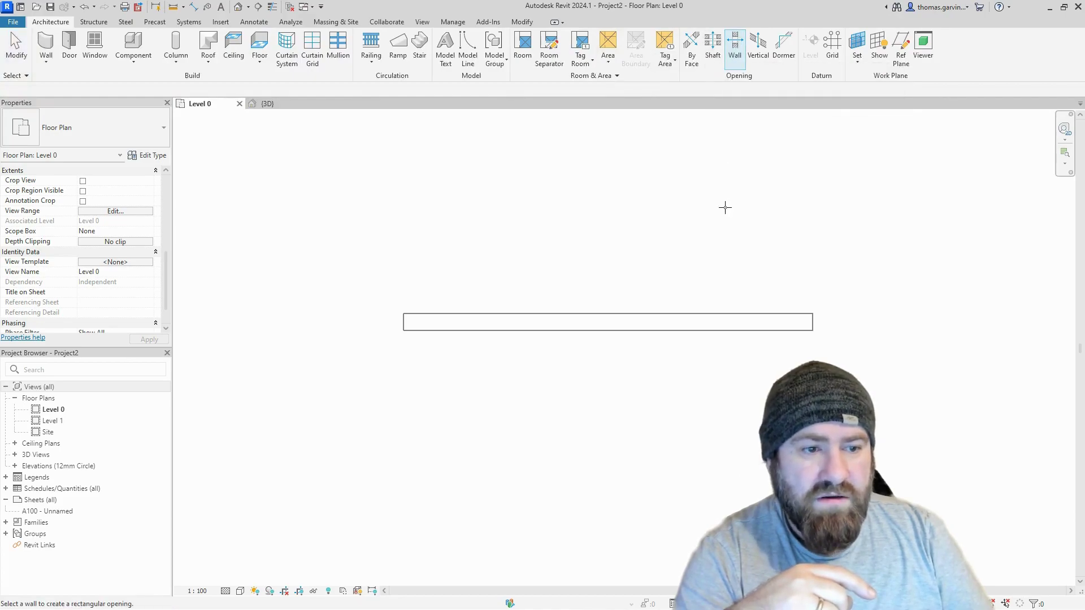
left_click(635, 315)
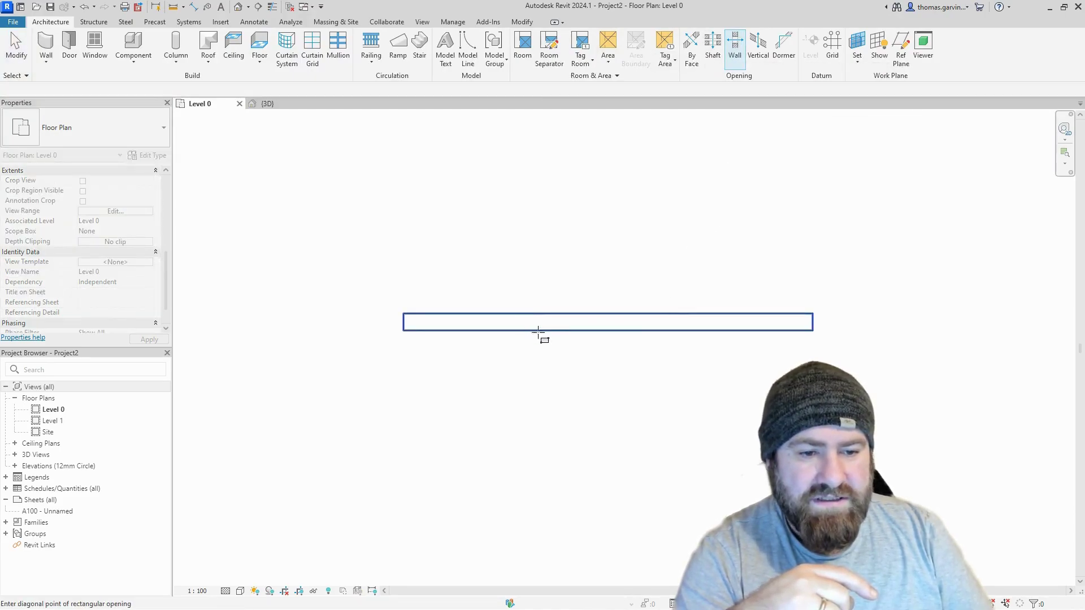
left_click(665, 323)
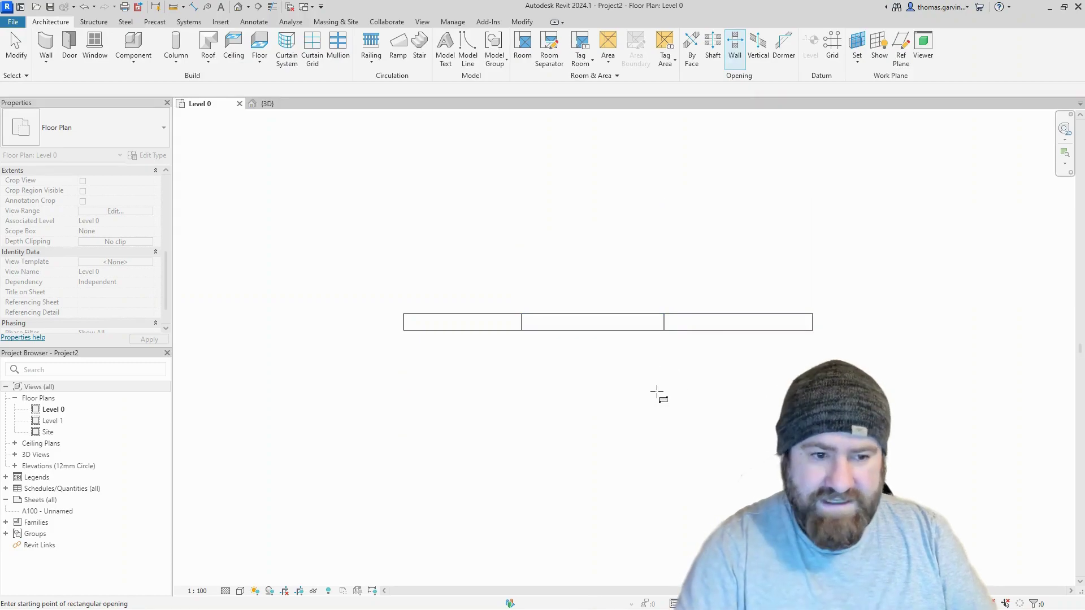
key("Escape")
key("Escape")
- Give the wall and opening a base offset of 0 and a top of 2500
left_click_drag(618, 329, 405, 332)
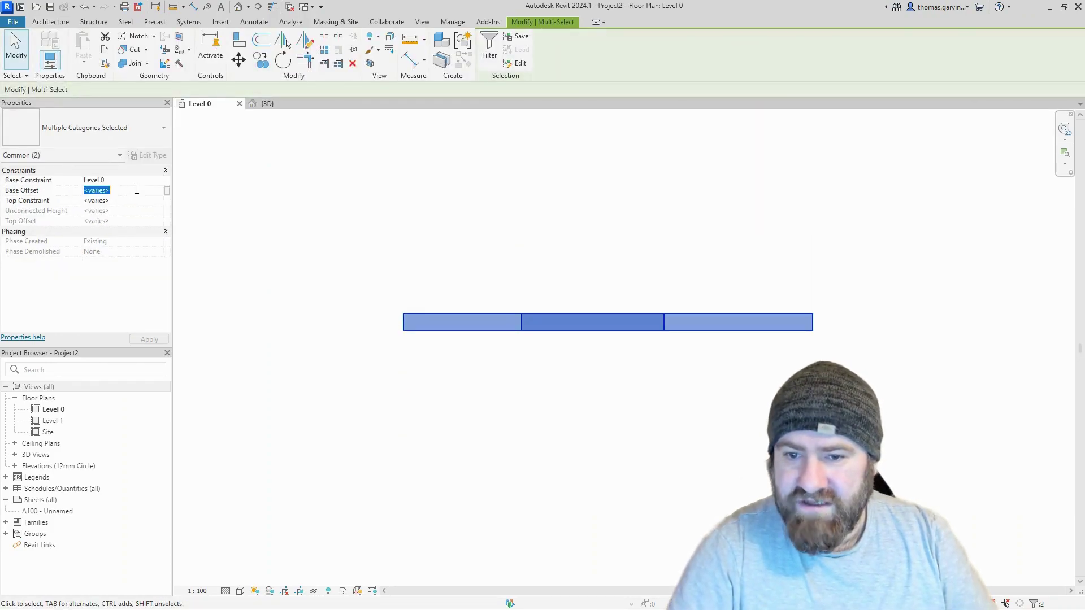
left_click(138, 191)
type("0")
left_click(140, 203)
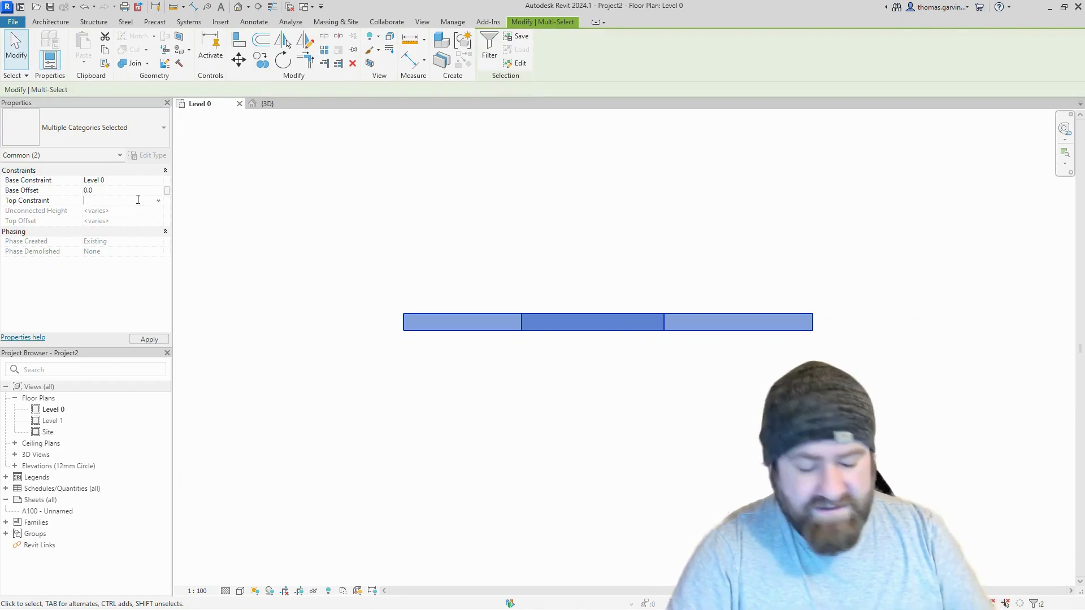
type("2500")
left_click(148, 339)
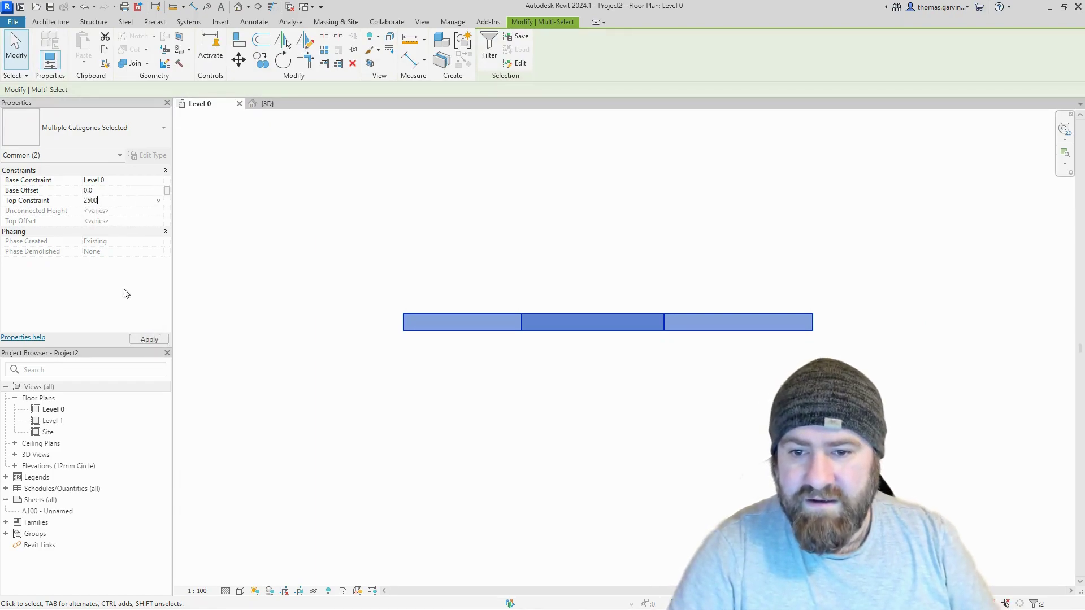
left_click(123, 243)
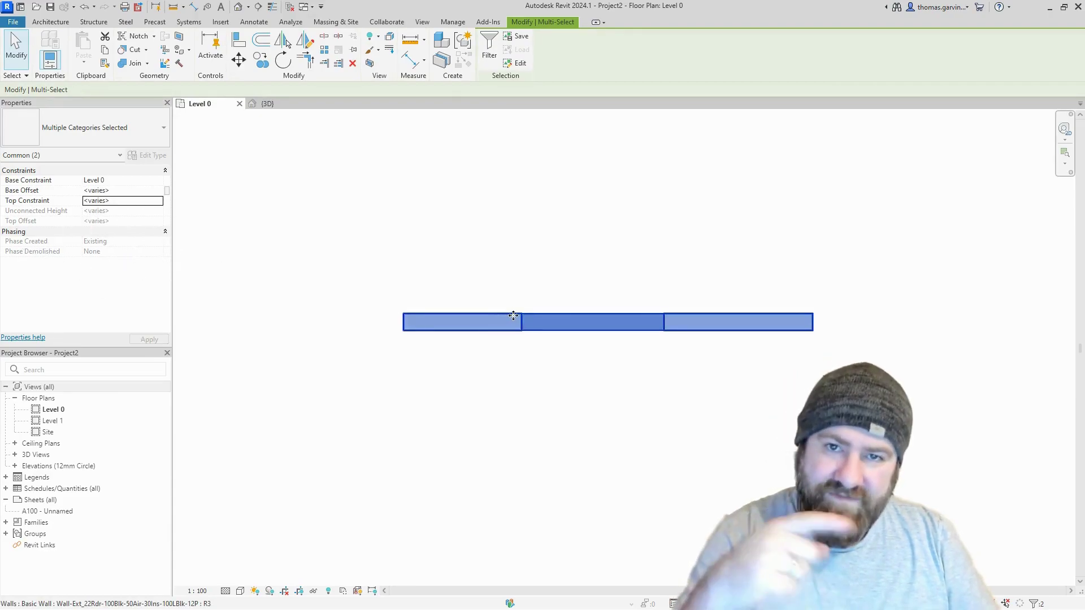
- Show the {3D} view with its phase set to Existing
left_click(269, 105)
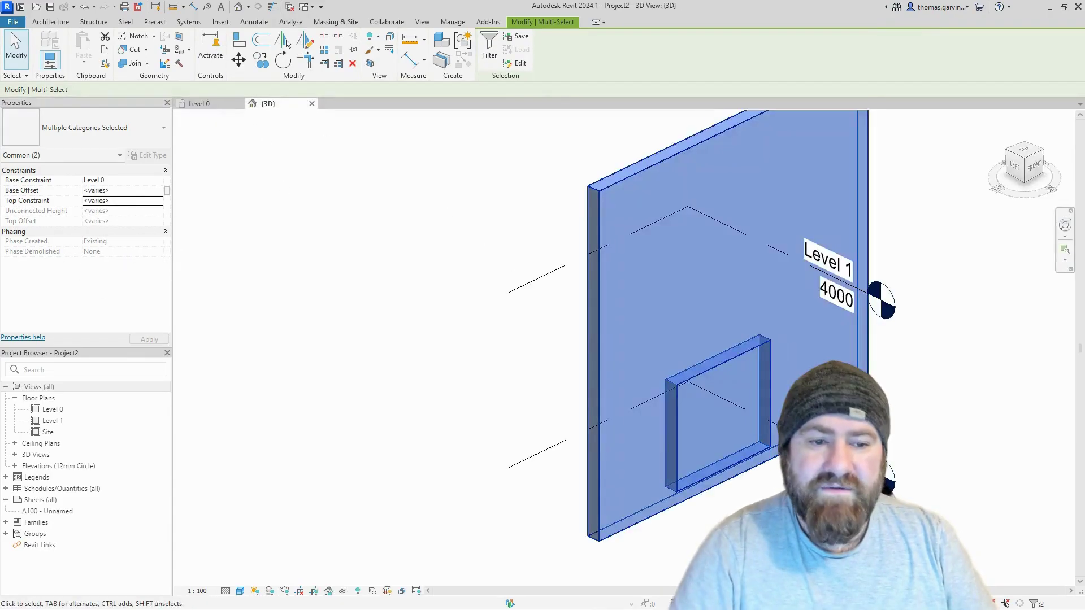
key("Escape")
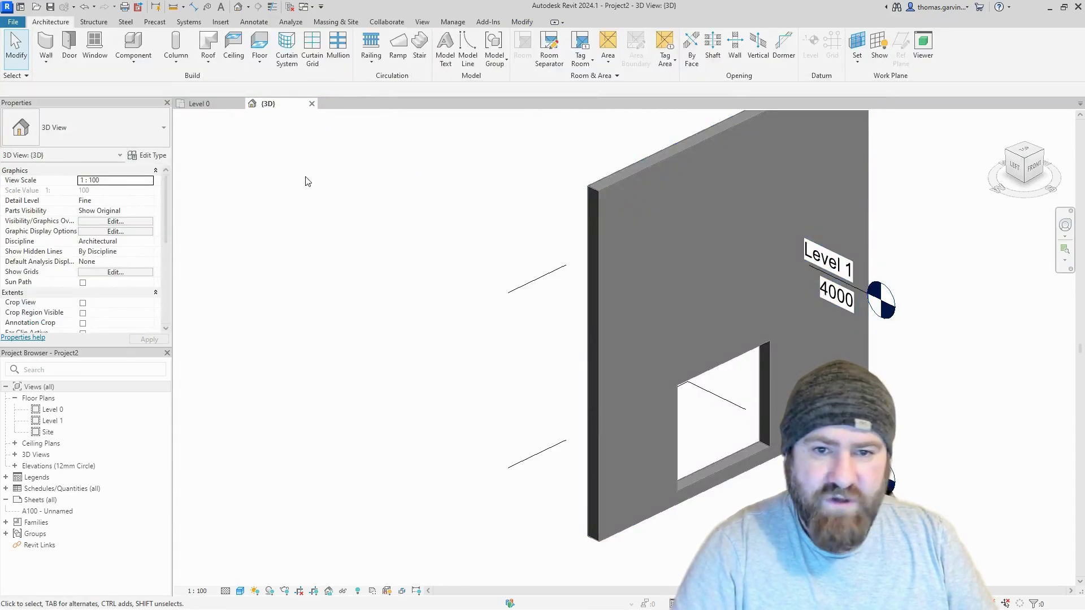
scroll(151, 265, "down", 5)
scroll(150, 265, "down", 3)
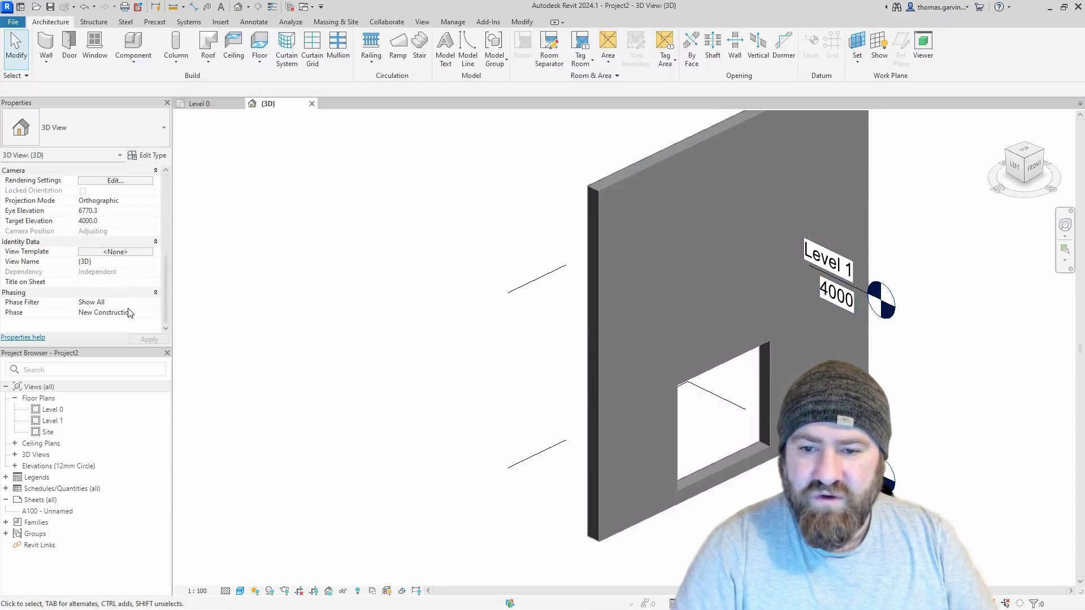
left_click(149, 312)
left_click(107, 322)
left_click(148, 340)
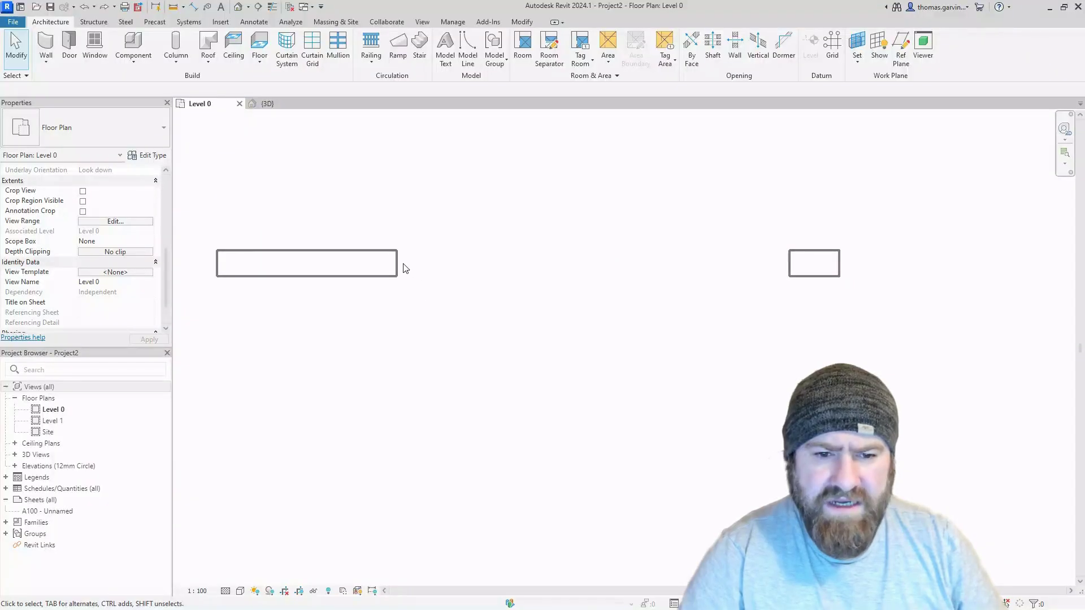
- Drag the wall opening toward the wall's right end
left_click(397, 264)
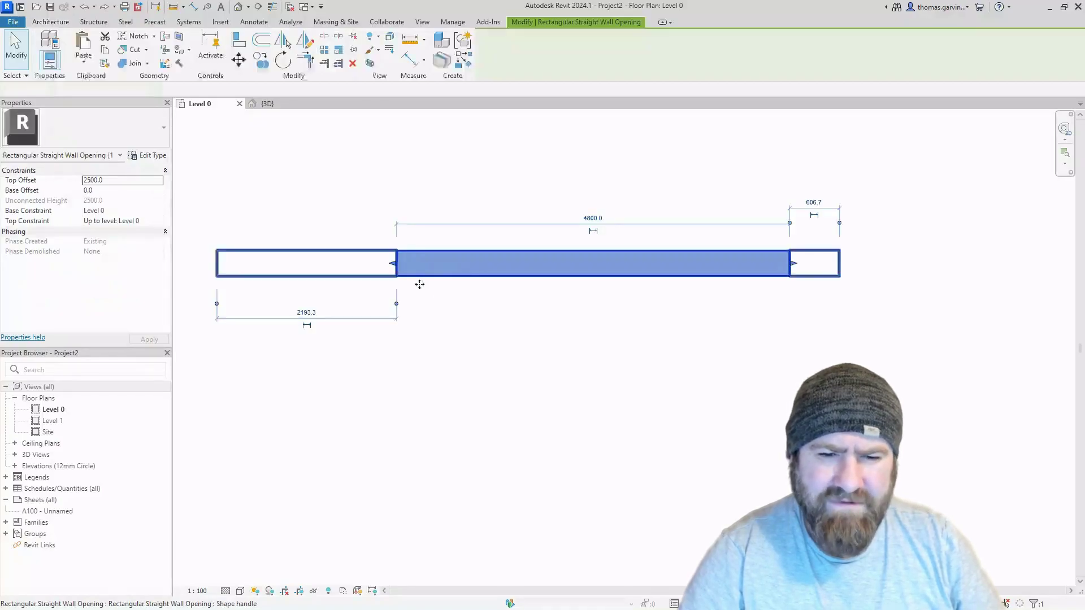
left_click_drag(436, 263, 727, 253)
key("Escape")
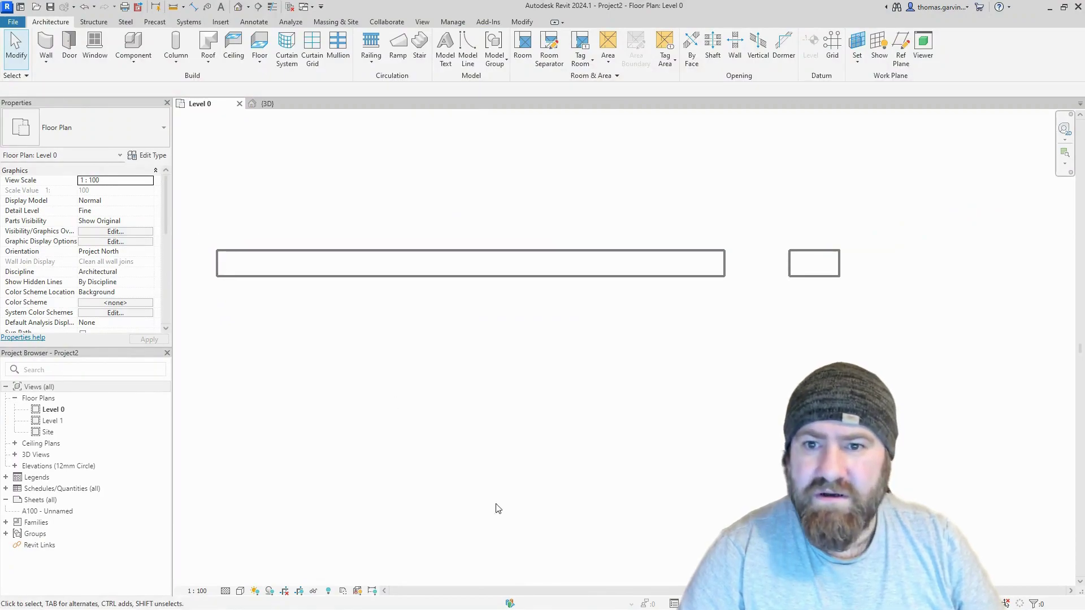
- Start an architectural wall using the Curtain_Wall-Empty type
left_click(43, 66)
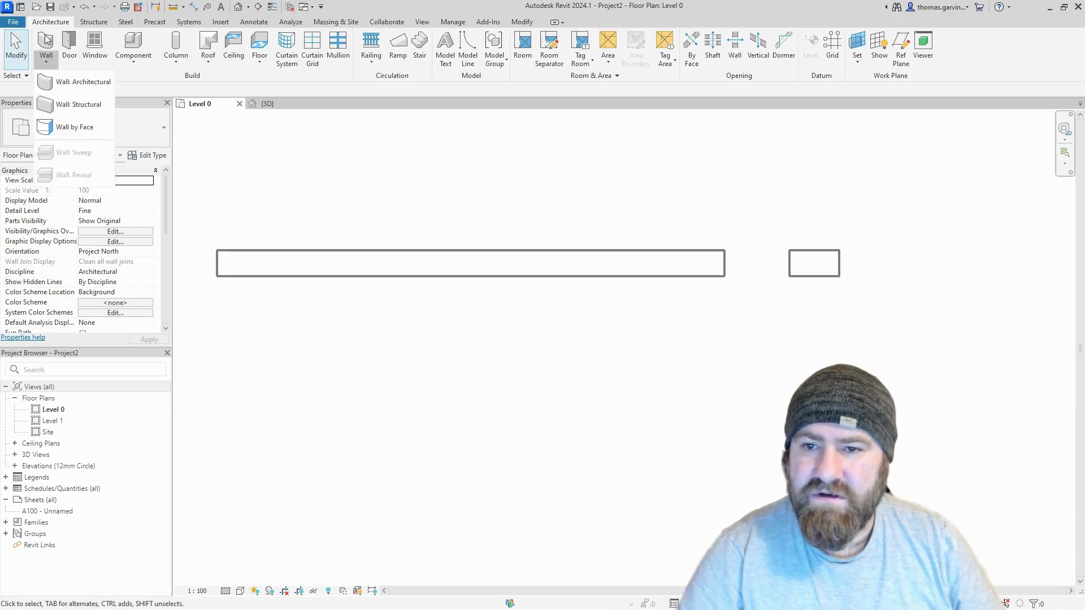
left_click(48, 41)
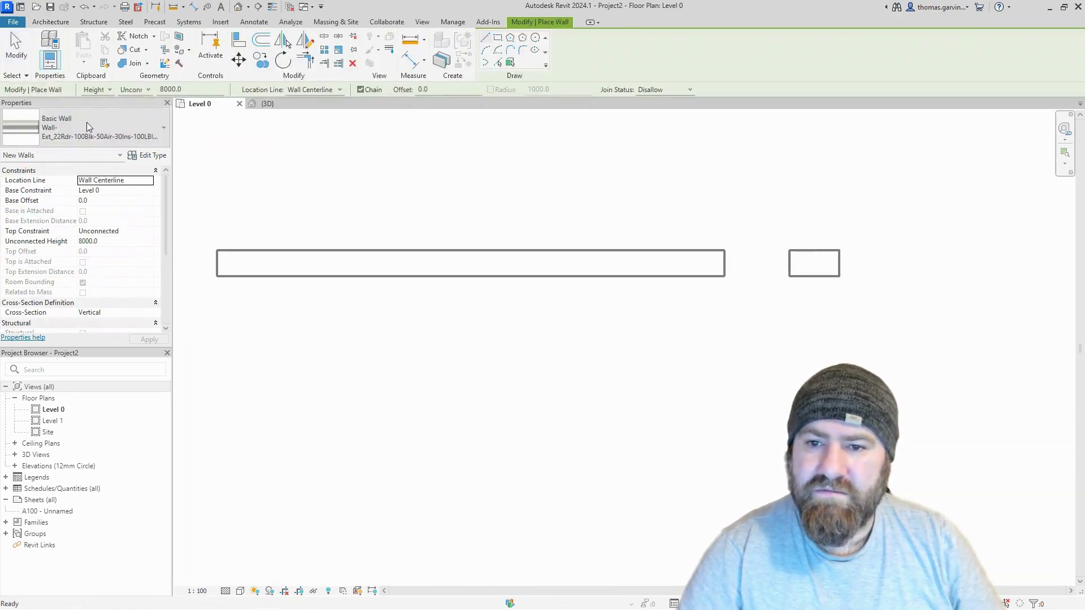
left_click(96, 135)
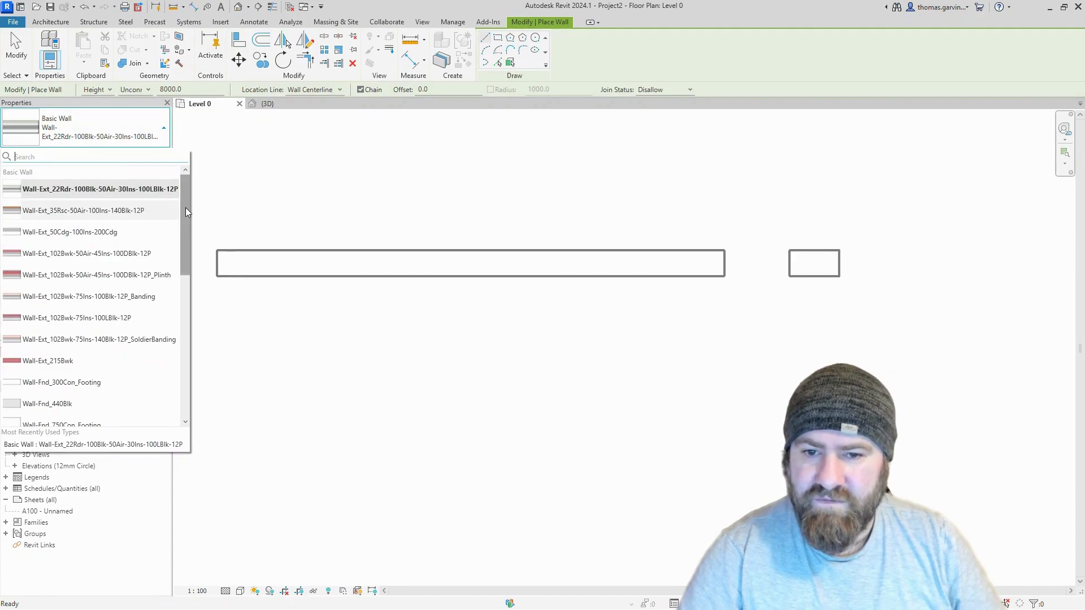
left_click_drag(185, 209, 163, 359)
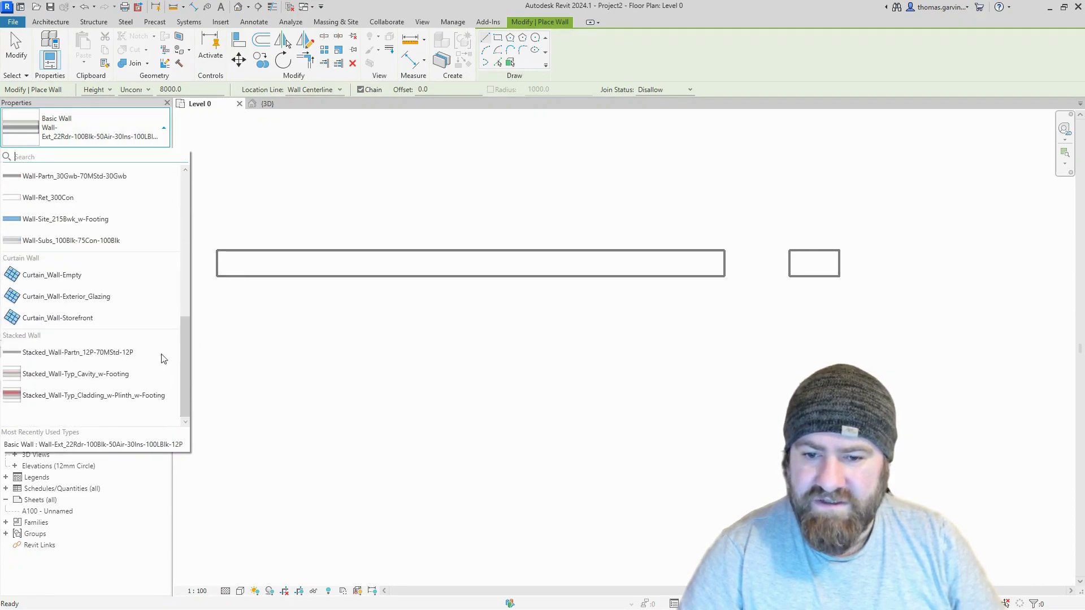
left_click(105, 277)
scroll(334, 286, "down", 2)
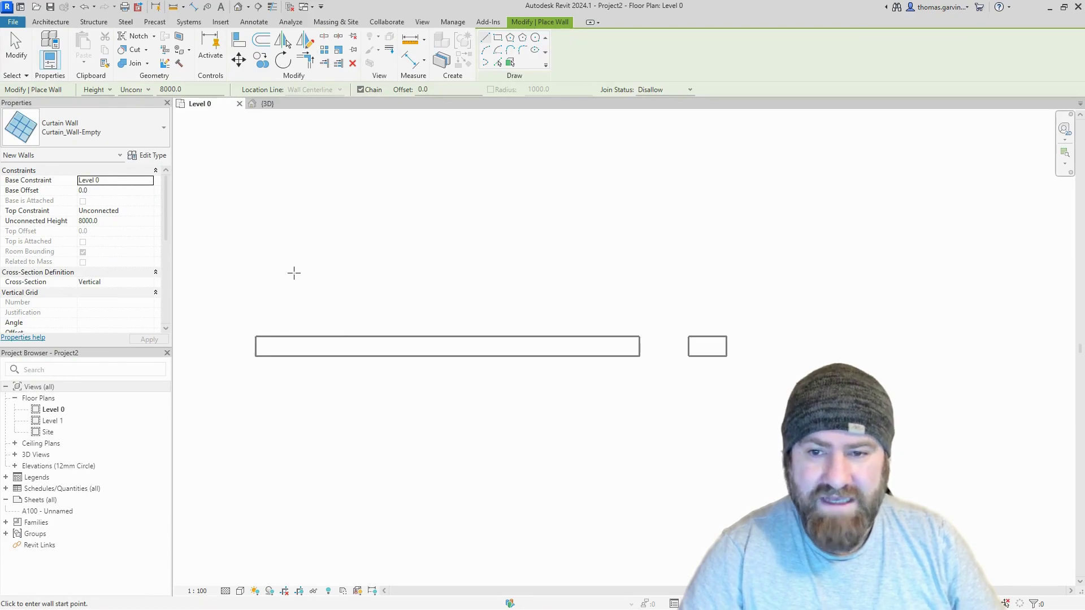
- Draw a 4900.0-long curtain wall offset about 1030 from the basic wall
left_click(293, 273)
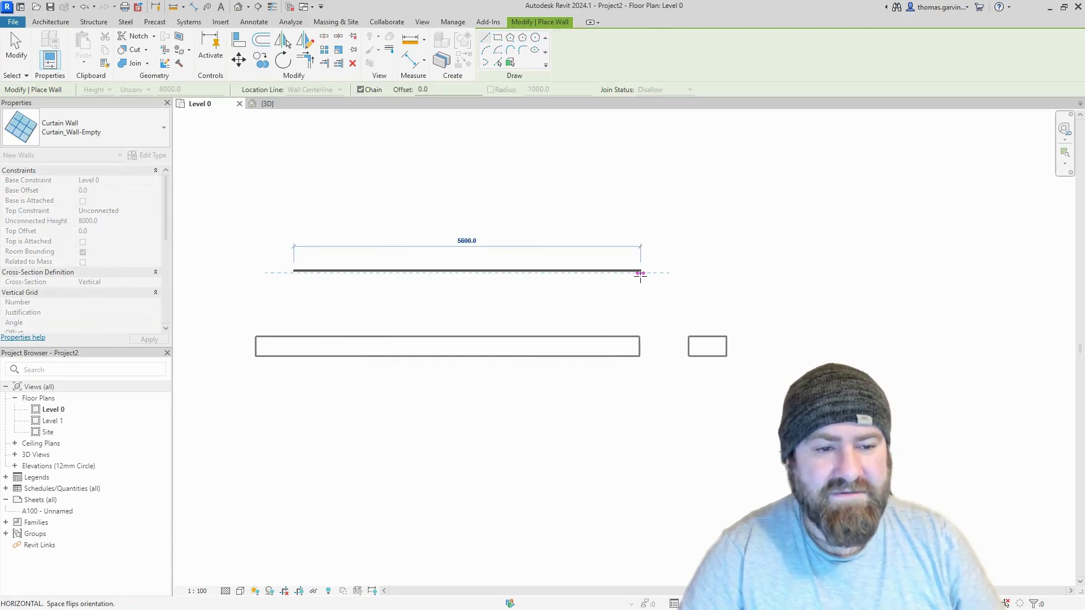
left_click(598, 272)
key("Escape")
key("Escape")
- Set the 3D view phase to New Construction, inspect the curtain wall, then return to Level 0
left_click(267, 103)
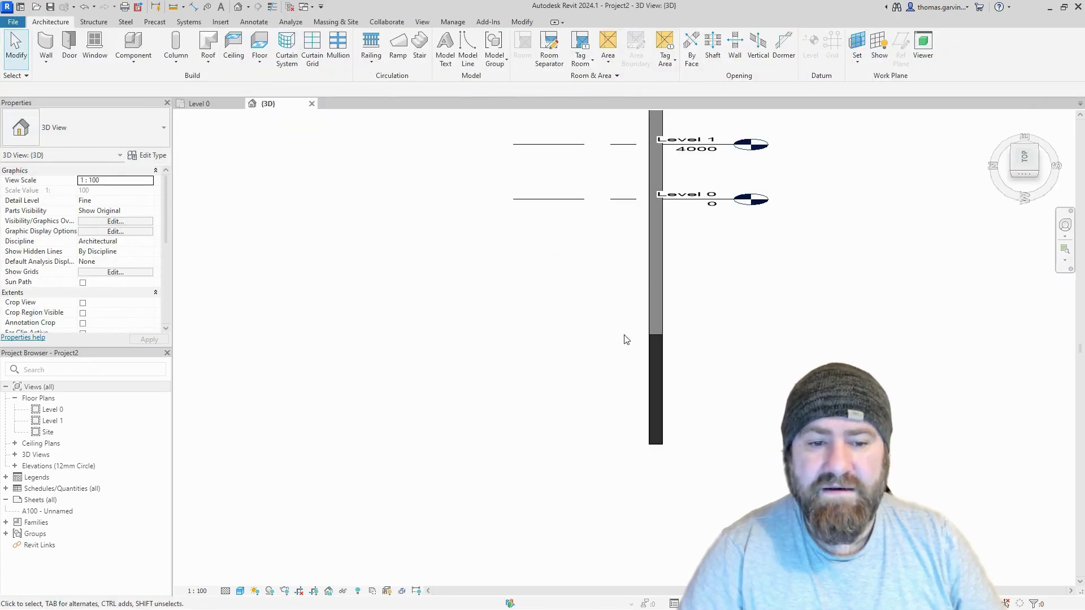
middle_click_drag(889, 347, 859, 346, "shift")
scroll(127, 302, "down", 5)
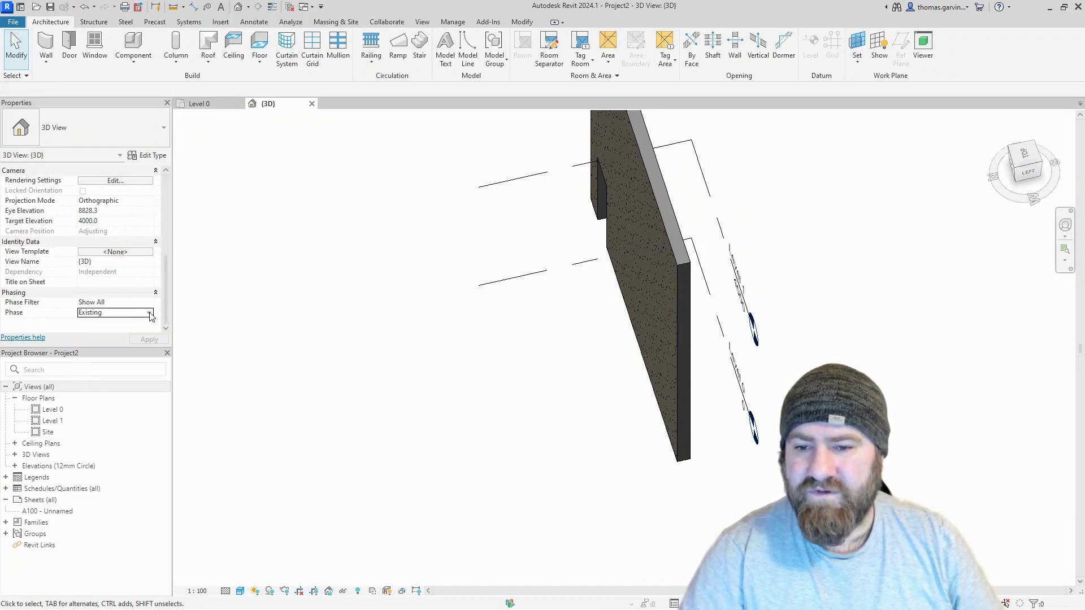
left_click(150, 313)
left_click(152, 333)
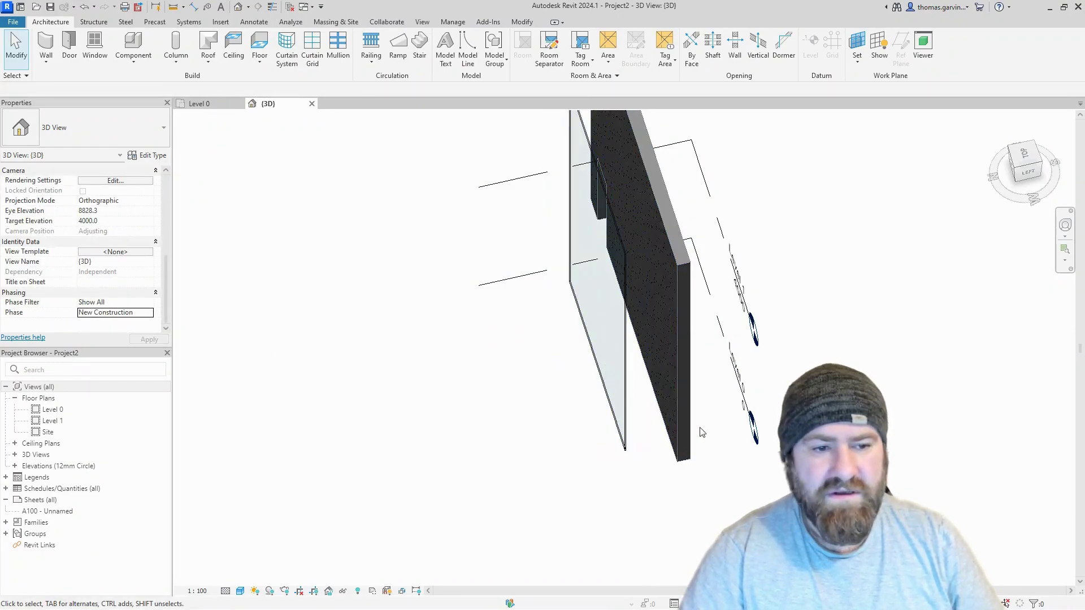
middle_click_drag(592, 467, 469, 328, "shift")
left_click(581, 461)
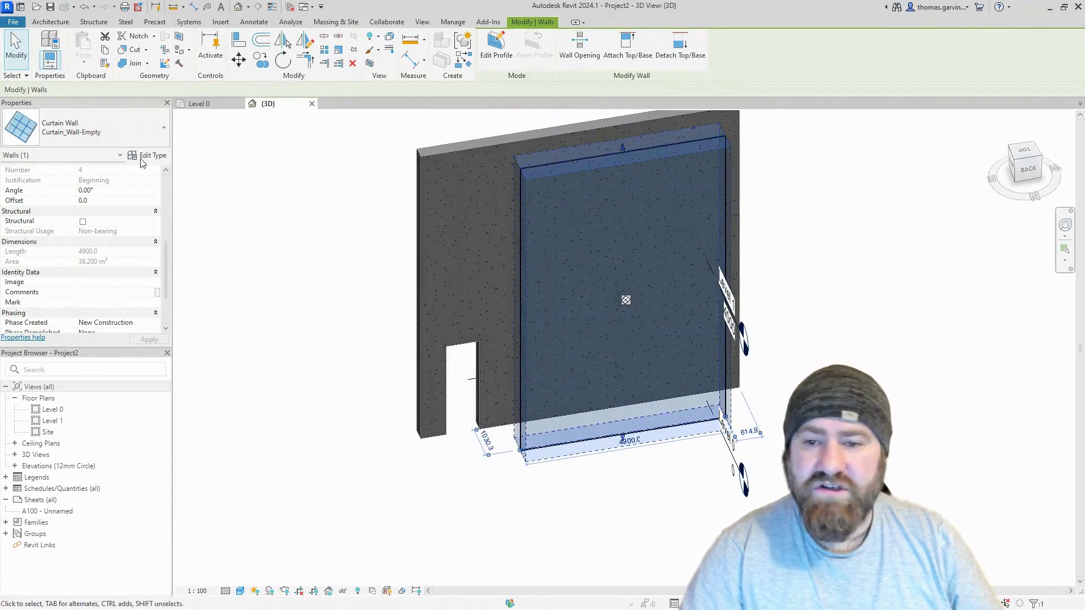
left_click(200, 105)
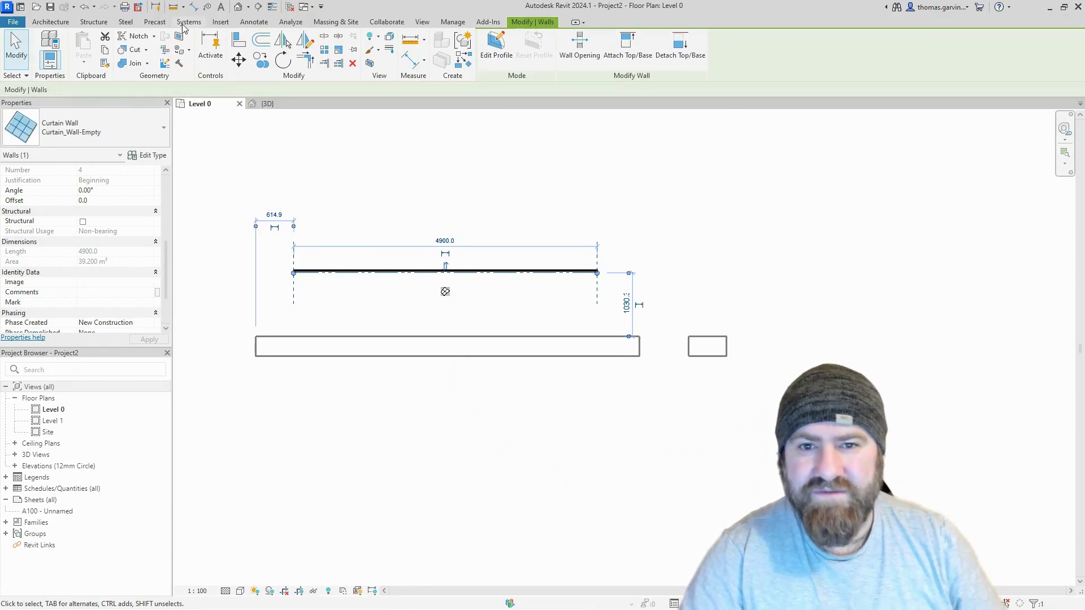
- Load Curtain_Panels_Empty.rfa from the UK > Curtain Wall Panels library folder
left_click(220, 21)
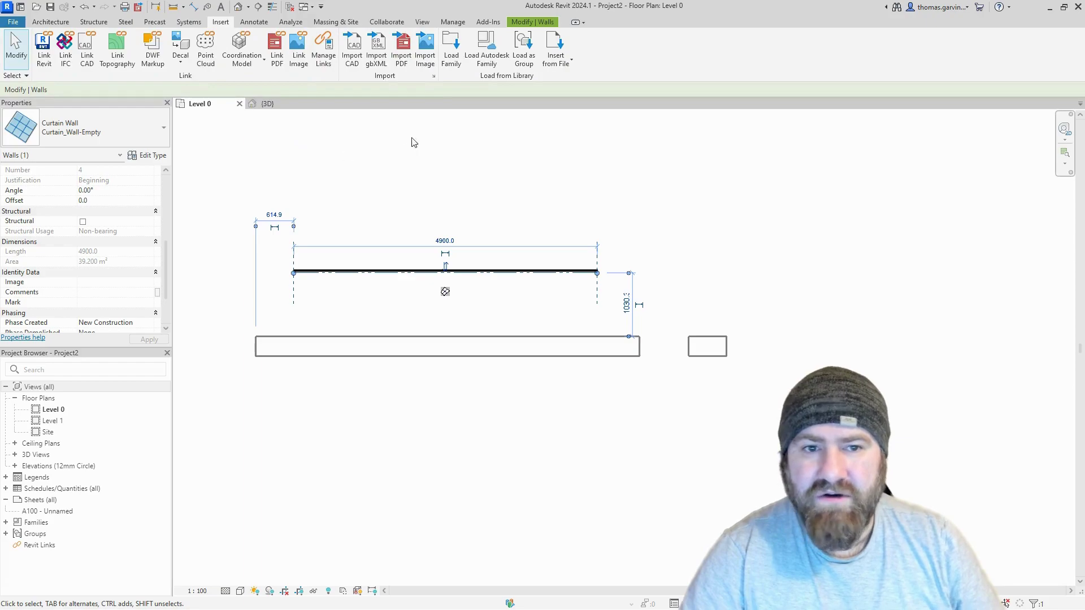
left_click(451, 48)
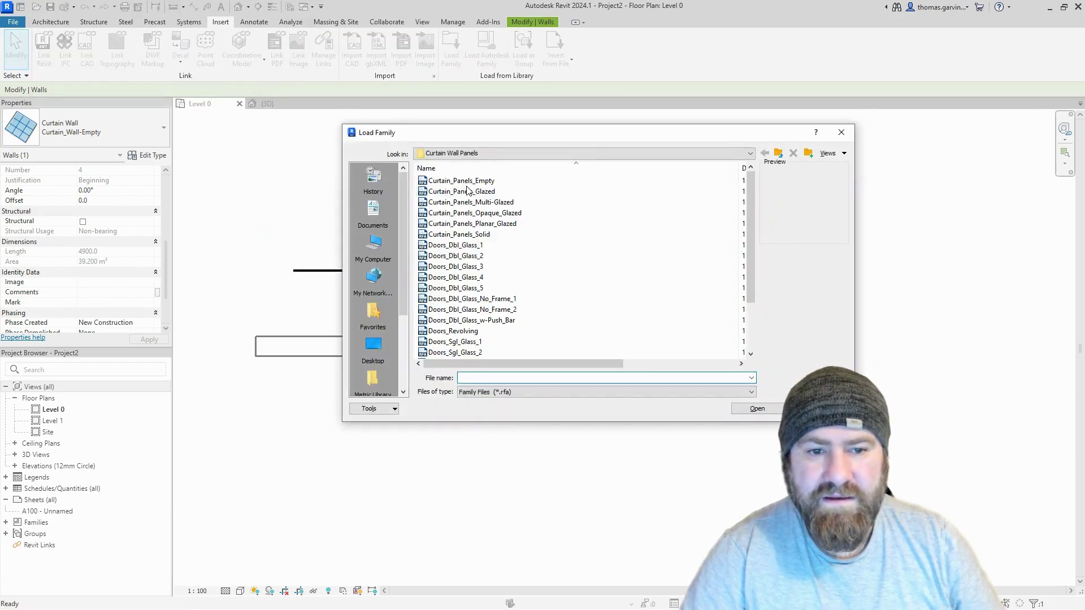
left_click(474, 153)
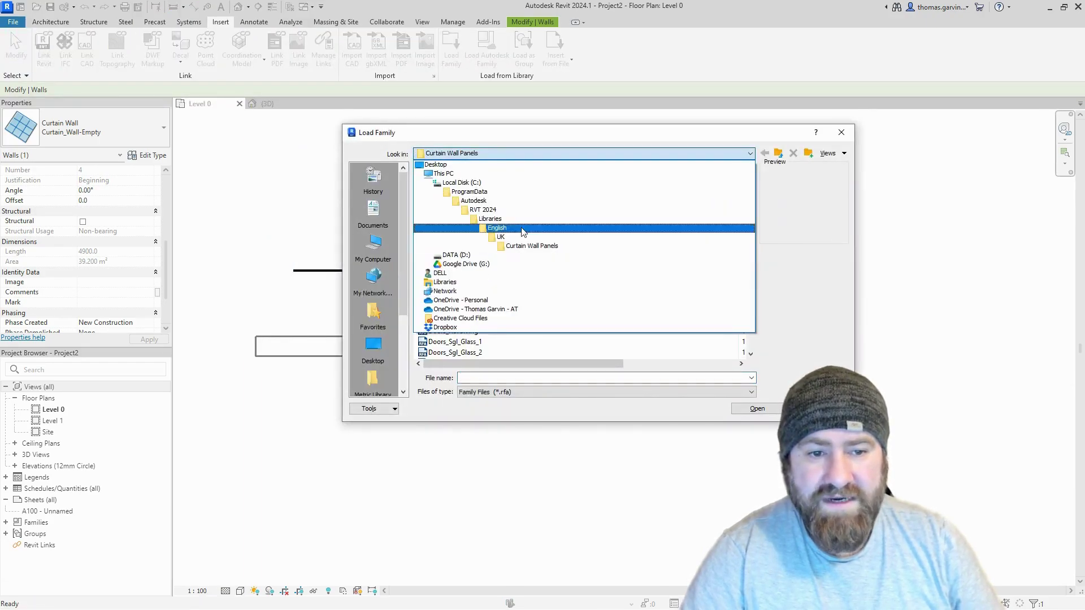
left_click(523, 236)
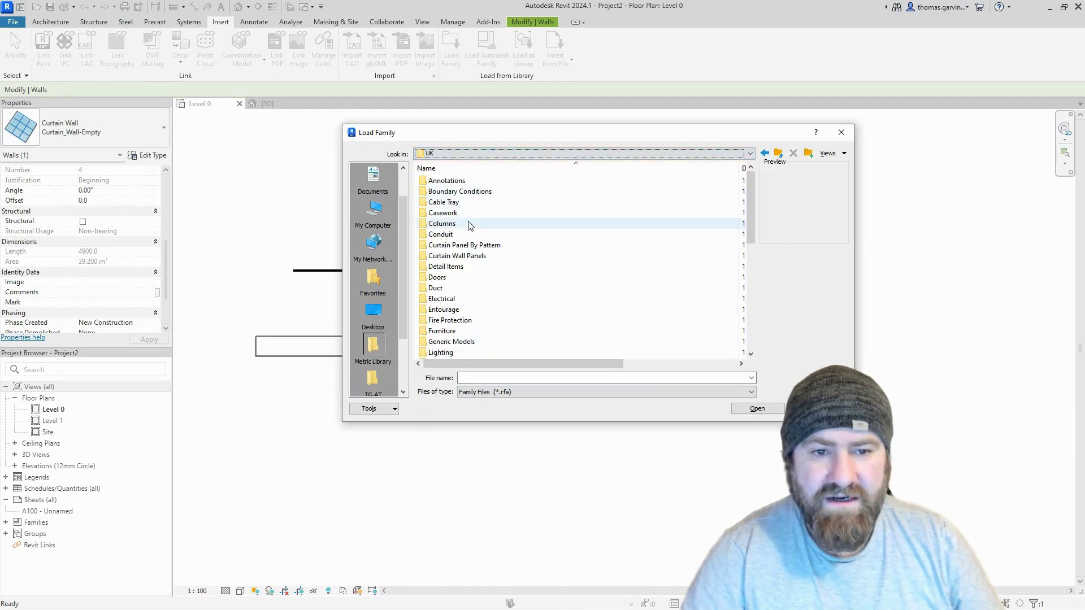
double_click(484, 258)
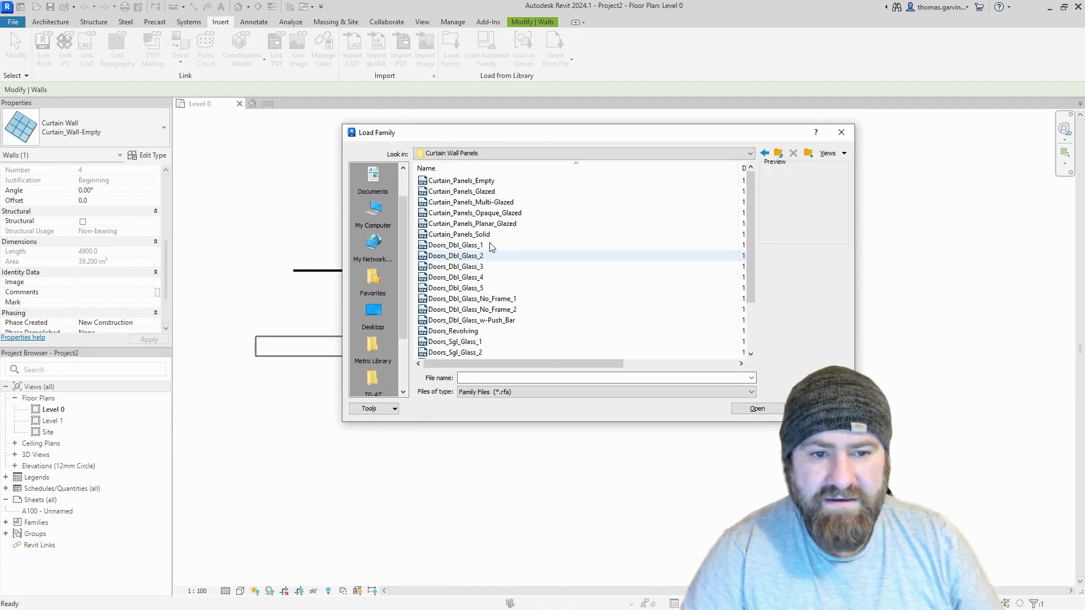
left_click(503, 182)
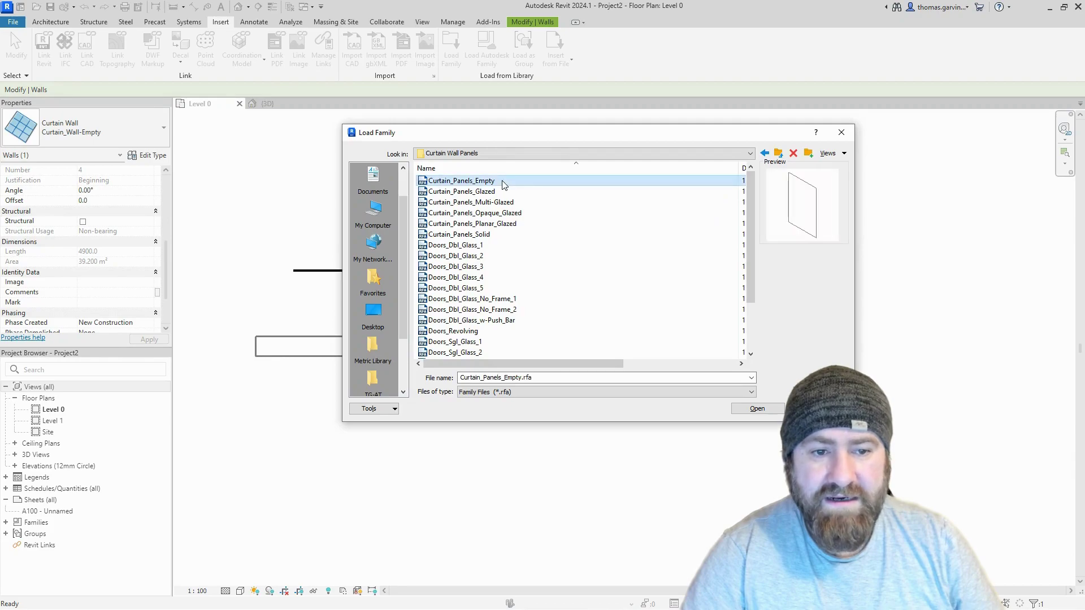
left_click(756, 408)
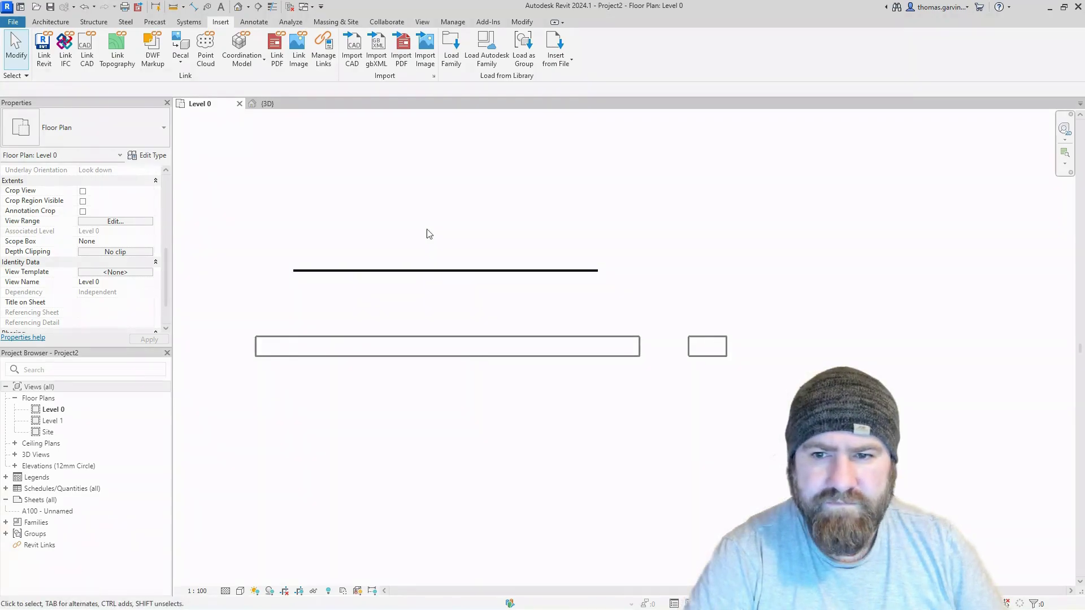
- Duplicate the Curtain_Wall-Empty type as Curtain_Wall_Opening
left_click(444, 274)
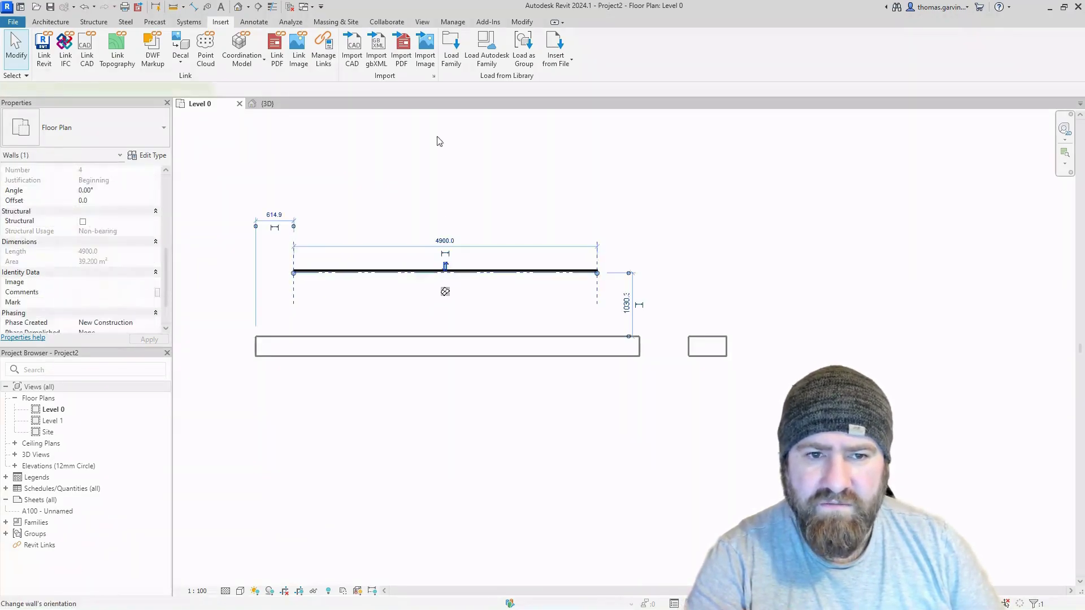
left_click(458, 66)
left_click(147, 155)
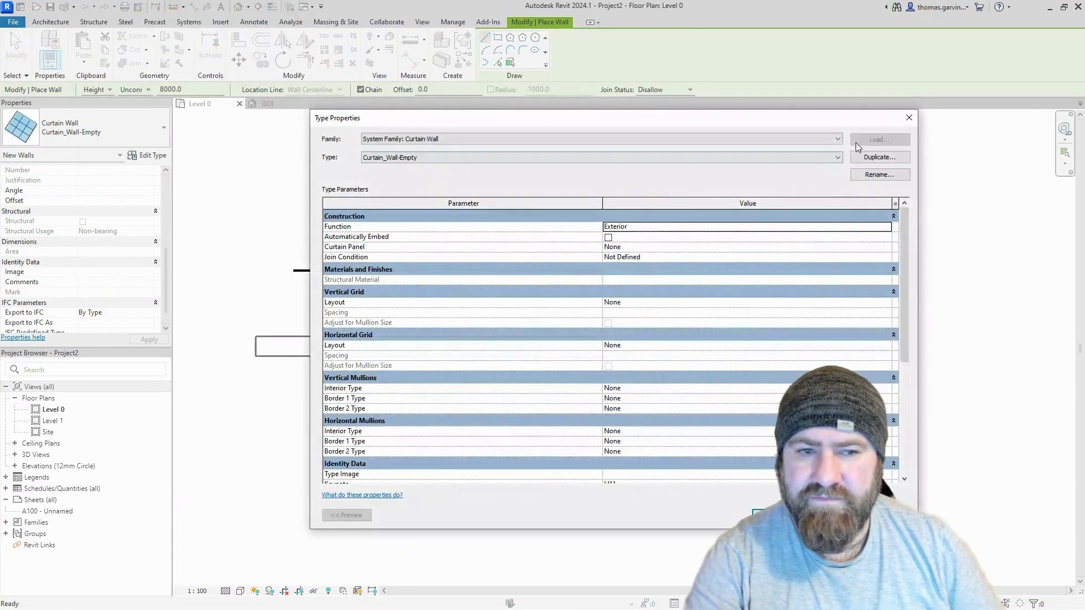
left_click(878, 157)
type("Curtain_Wall_Opening")
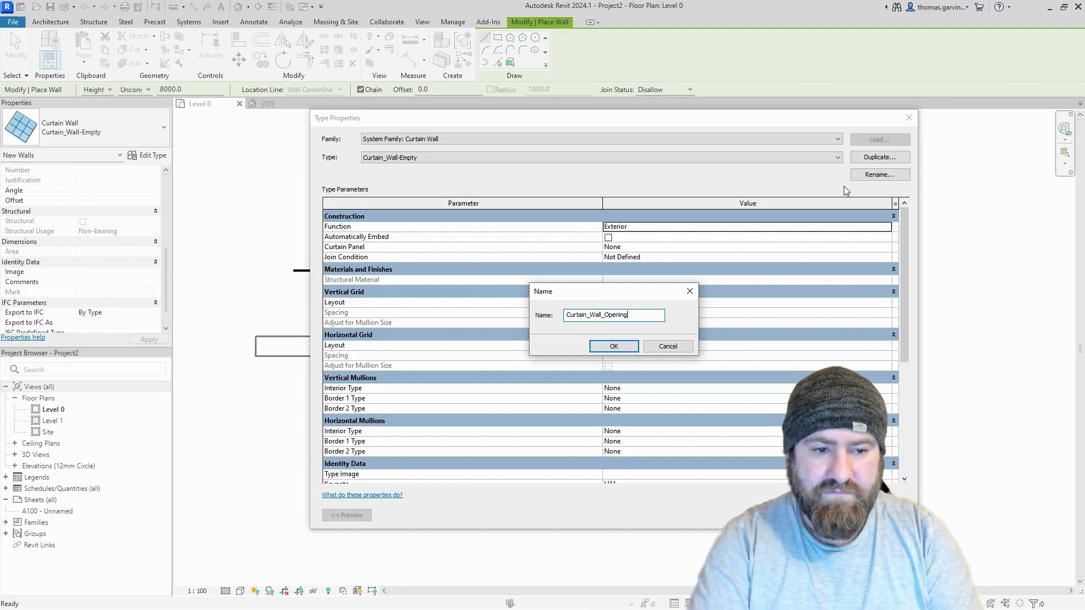
key("Return")
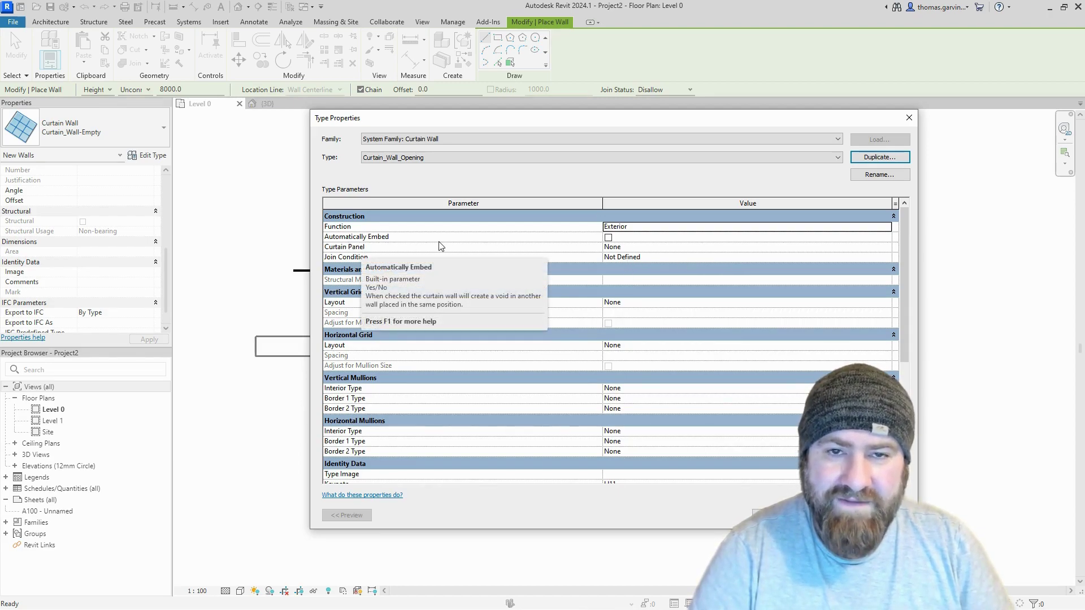
- Tick Automatically Embed and set Curtain Panel to Curtain_Panels_Empty : Empty_Panel
left_click(608, 237)
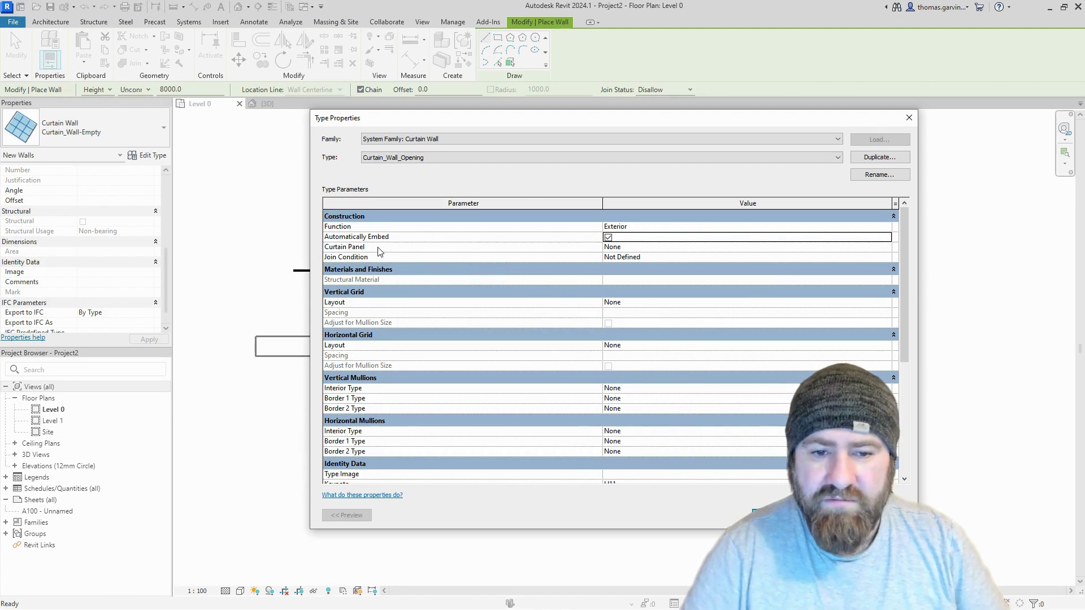
left_click(645, 248)
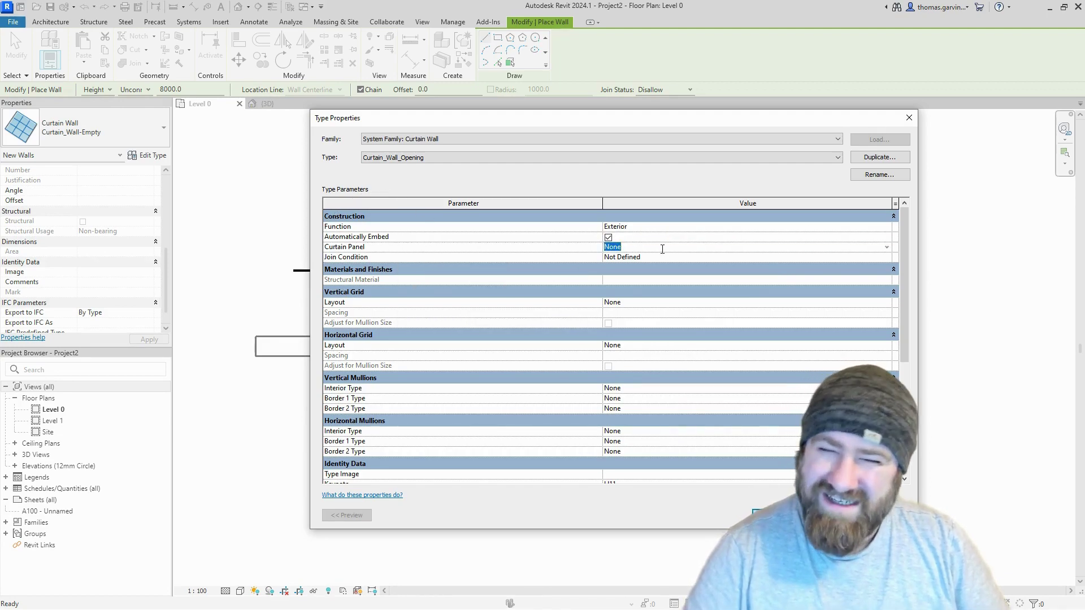
left_click(887, 248)
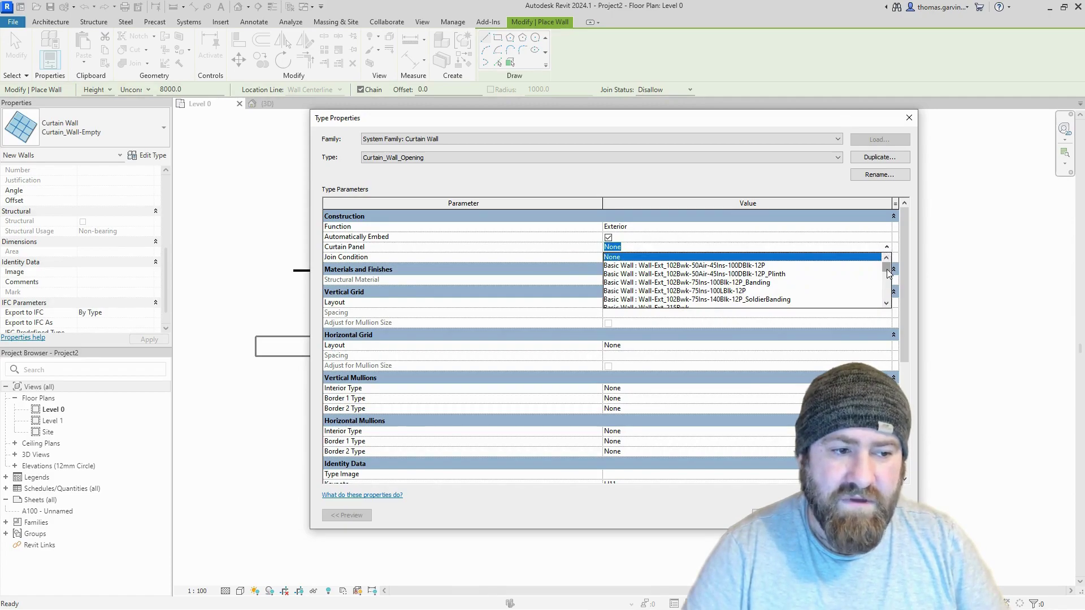
left_click_drag(888, 273, 886, 307)
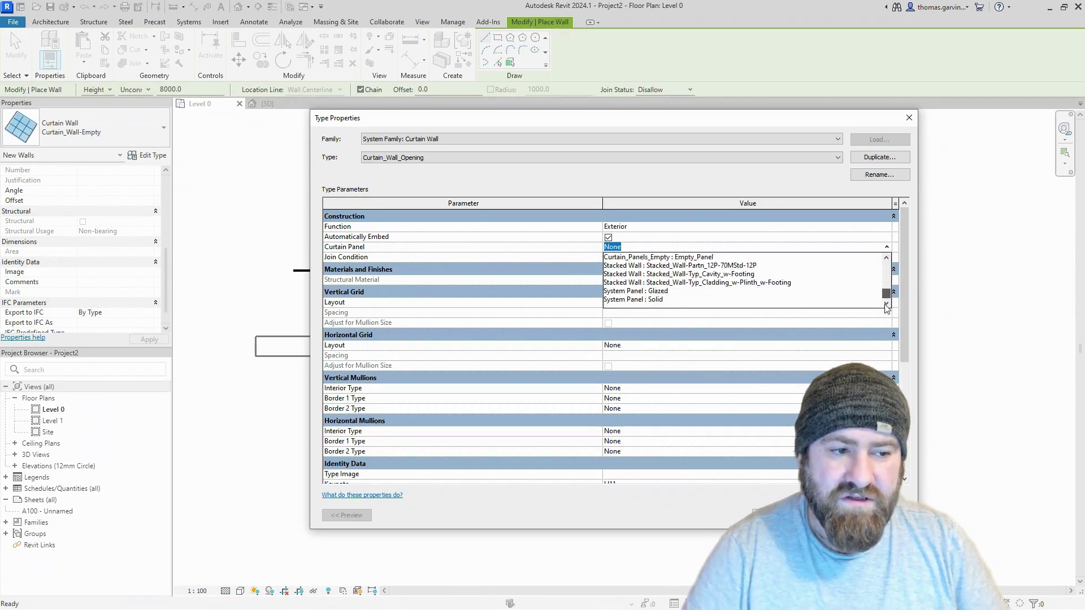
left_click(642, 257)
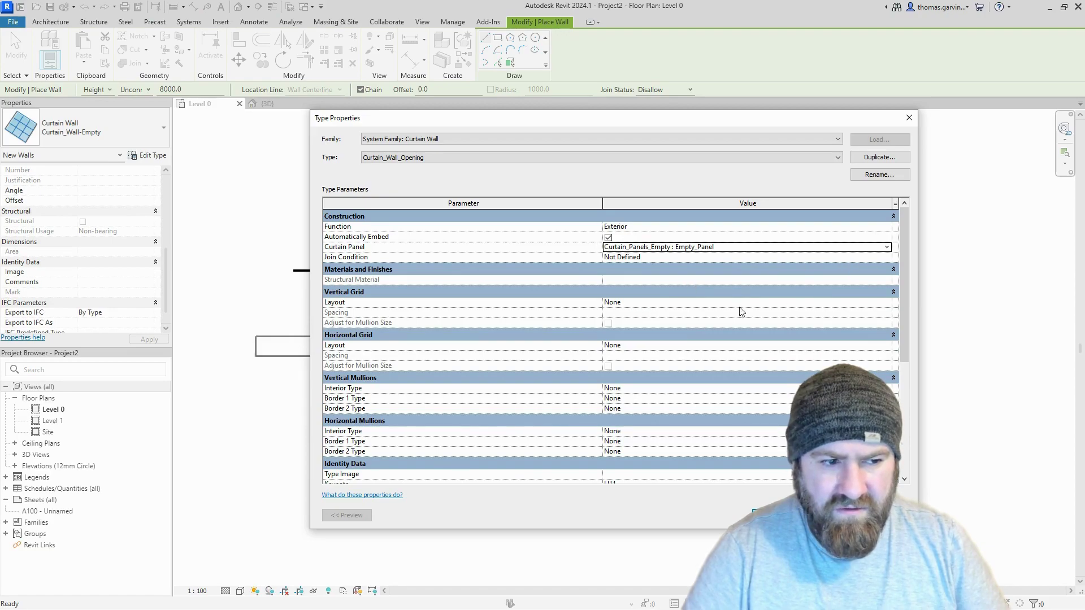
- Set the vertical grid layout to Fixed Distance with 10000 spacing
left_click(659, 304)
left_click(886, 303)
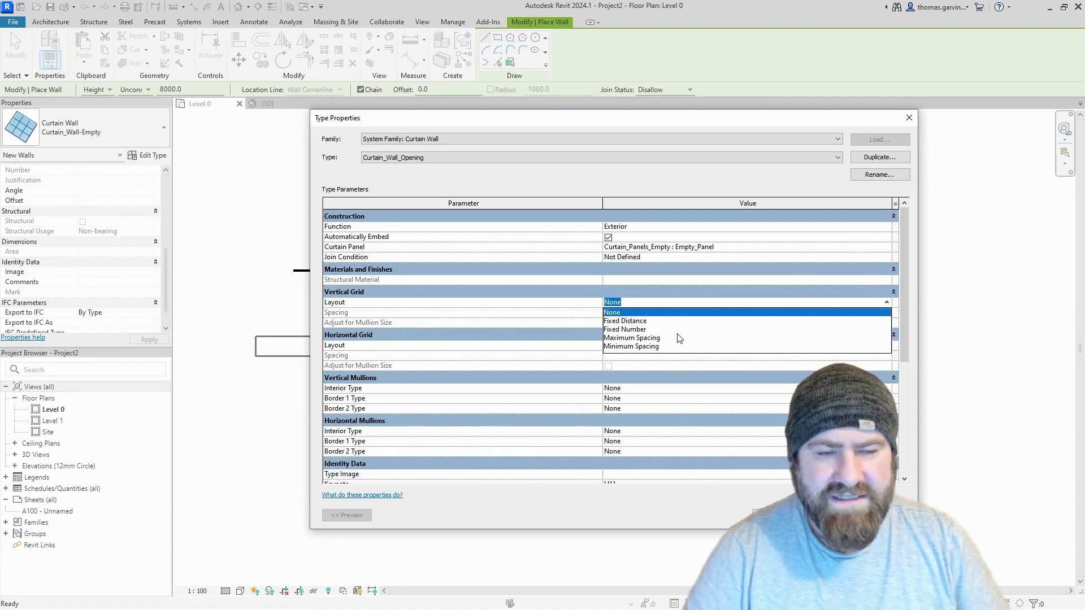
left_click(644, 330)
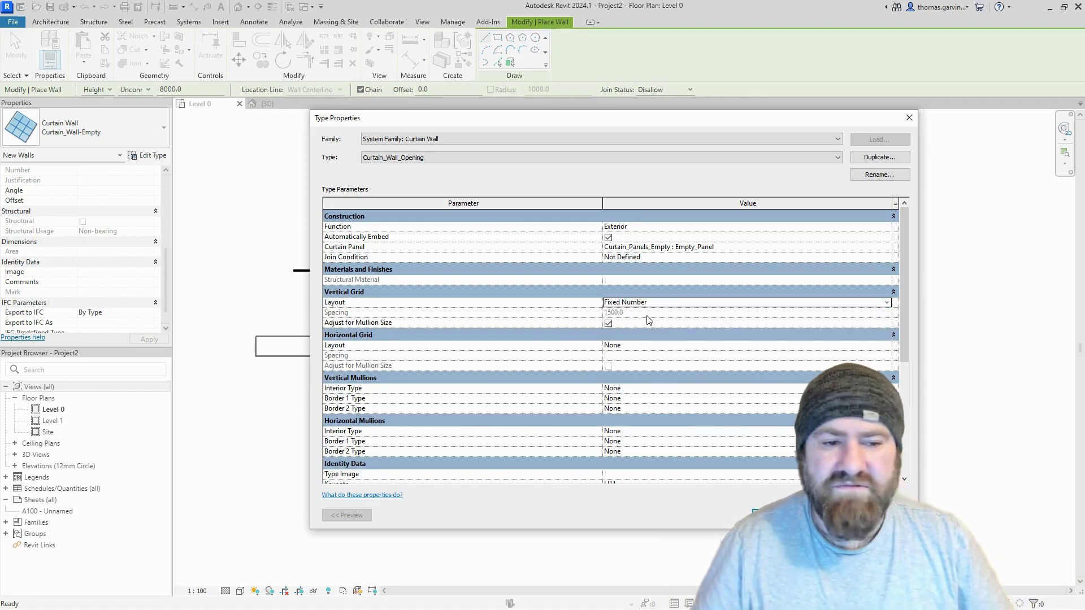
left_click(886, 302)
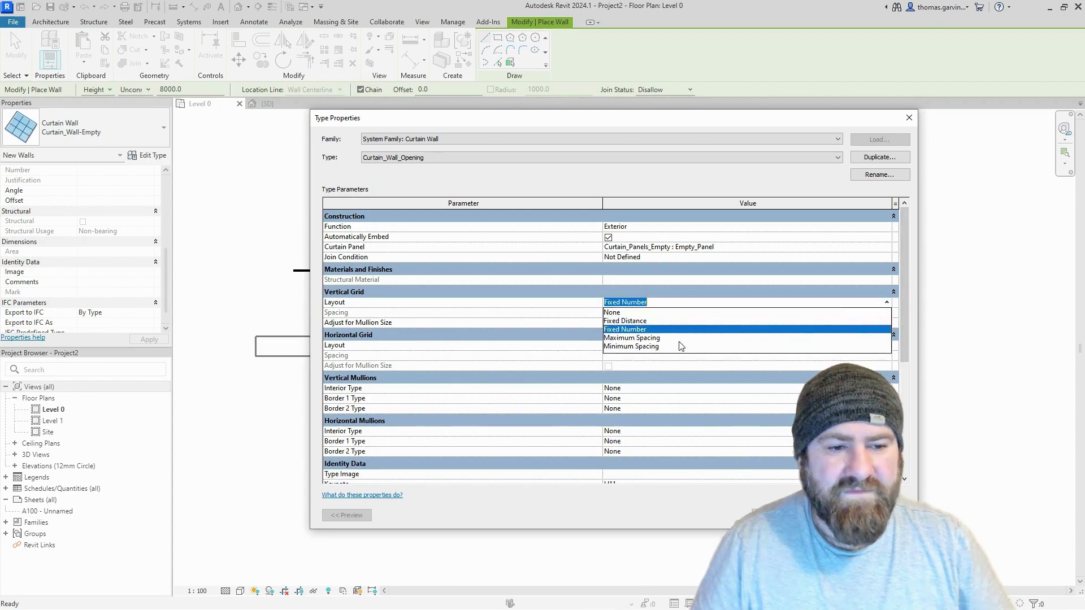
left_click(628, 321)
left_click(663, 312)
type("10000.0")
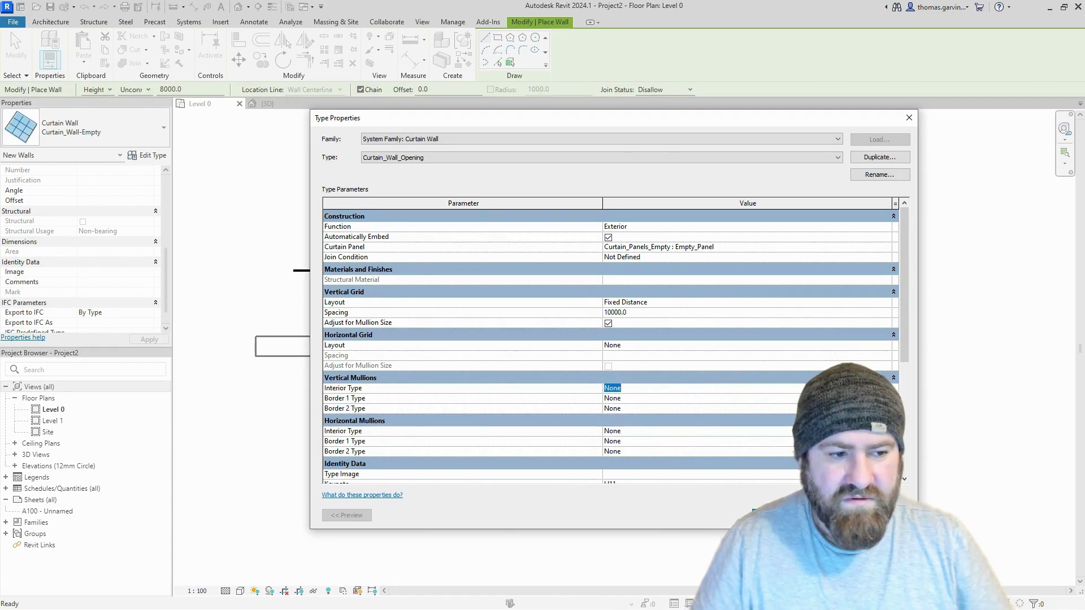
- Set the horizontal grid layout to Fixed Distance with 10000 spacing
left_click(885, 346)
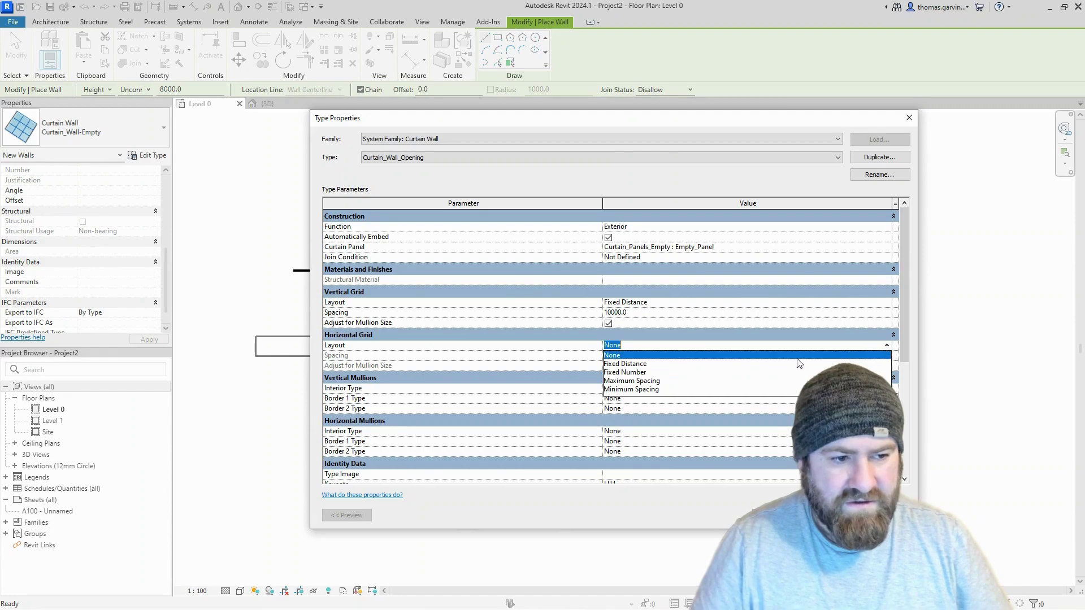
left_click(628, 364)
left_click(716, 354)
type("10000")
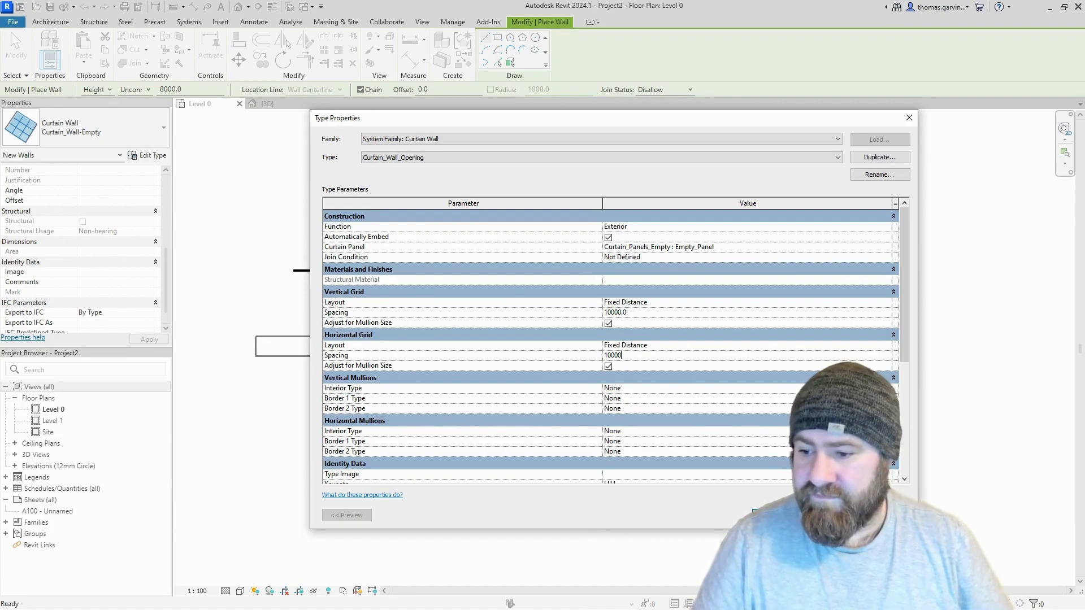
key("Return")
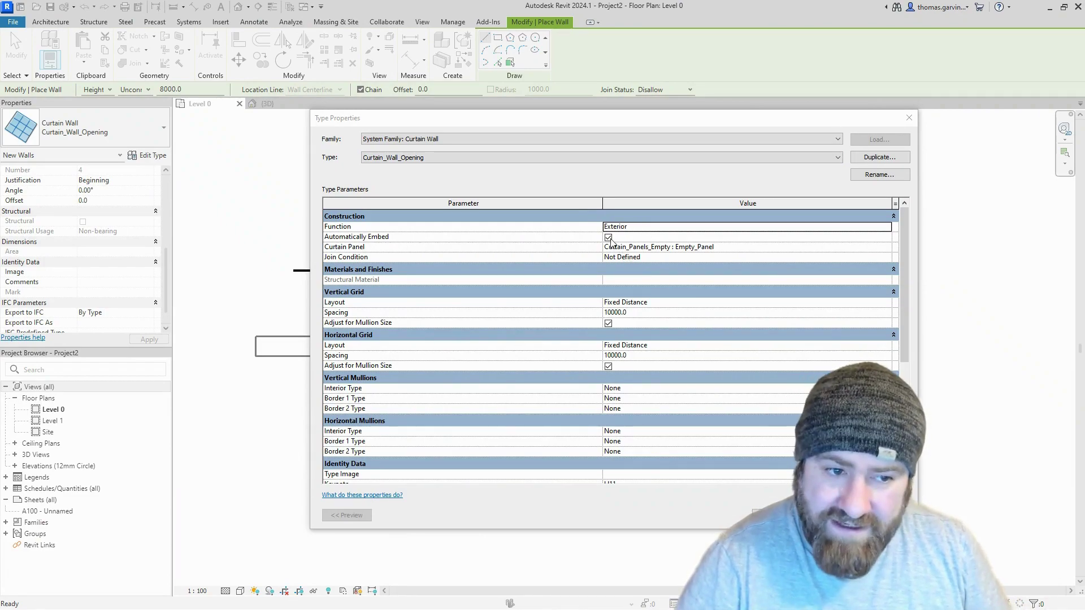
- Confirm the Empty_Panel curtain panel and 10000.0 grid spacing, then close Type Properties
left_click(738, 249)
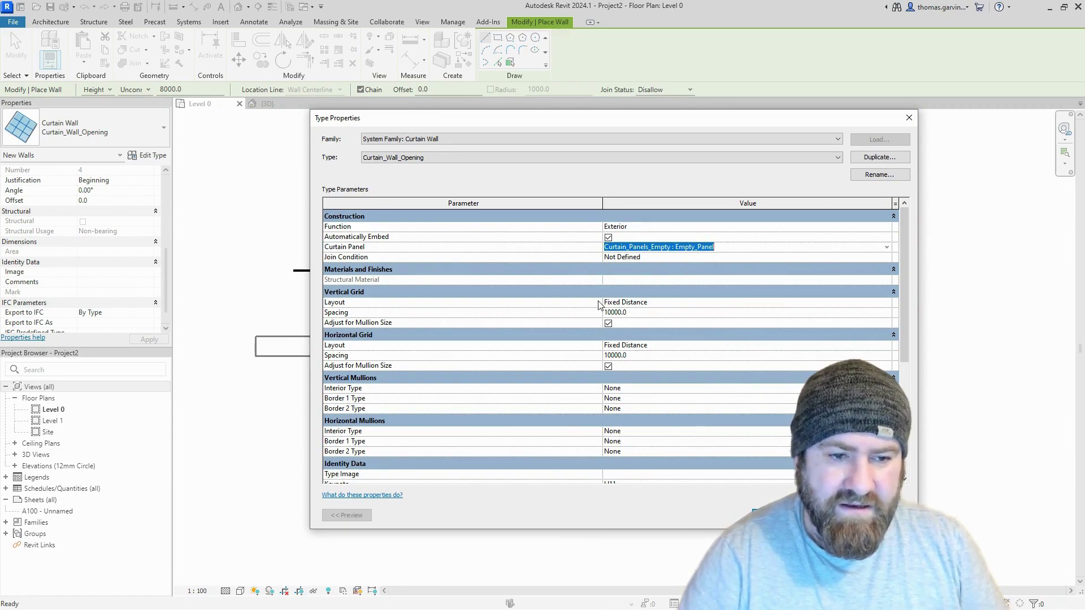
left_click(649, 313)
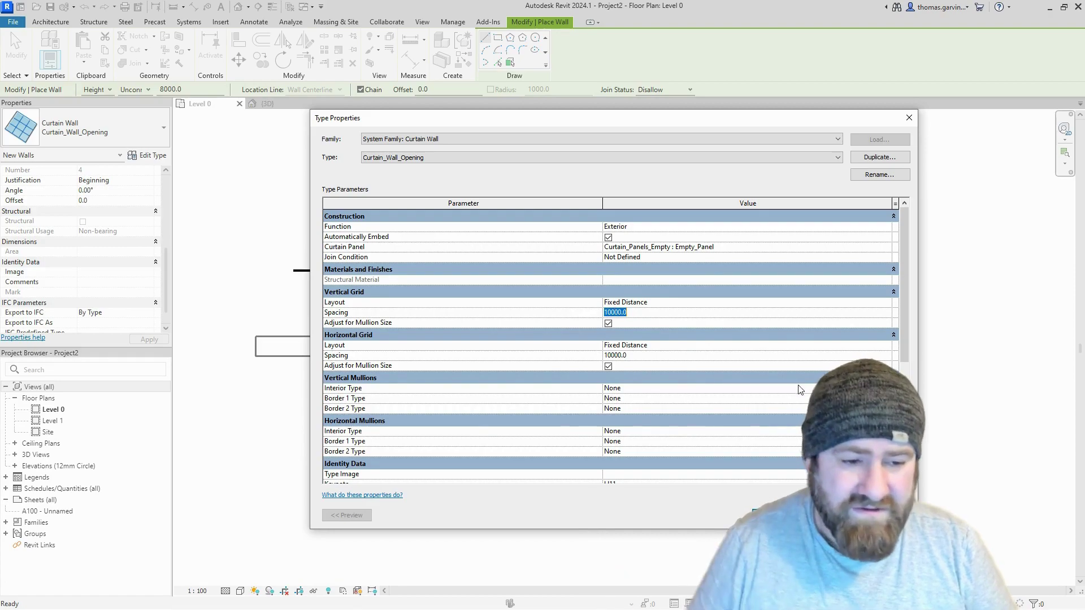
scroll(799, 390, "down", 5)
scroll(801, 412, "up", 2)
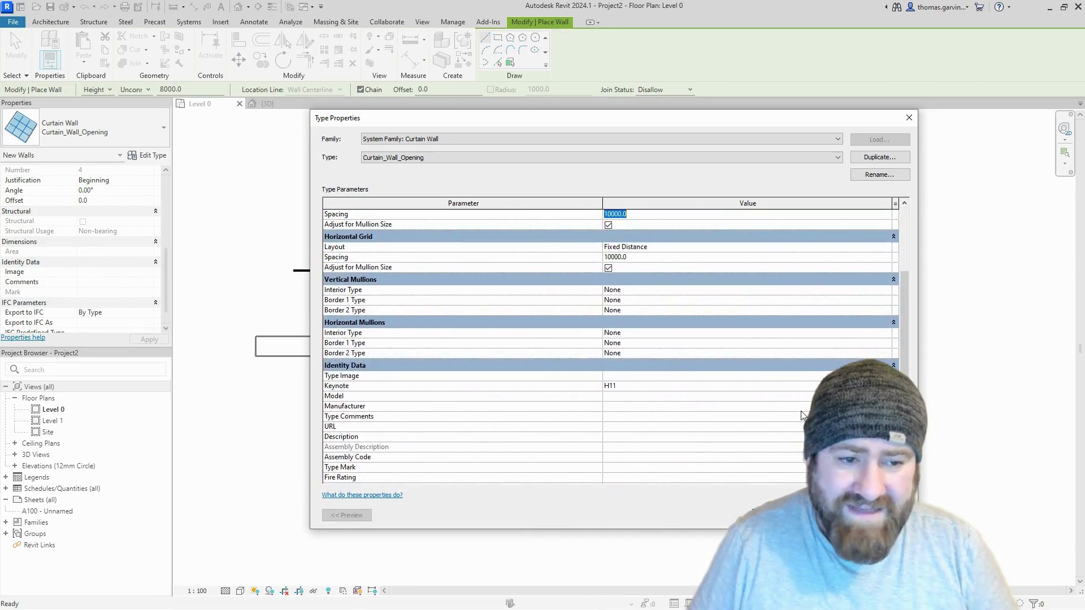
scroll(801, 411, "up", 3)
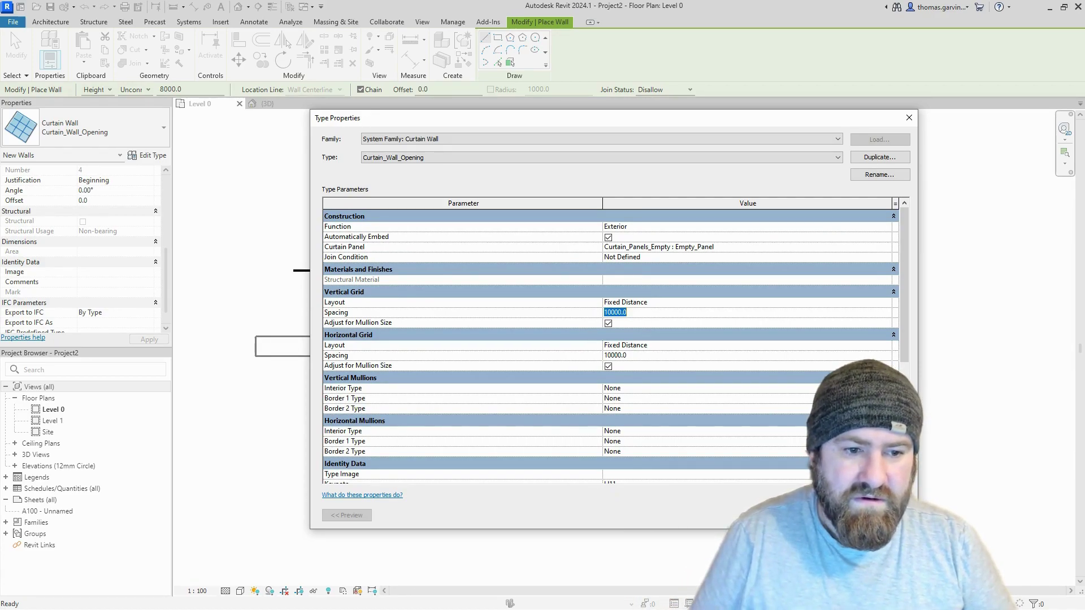
key("Return")
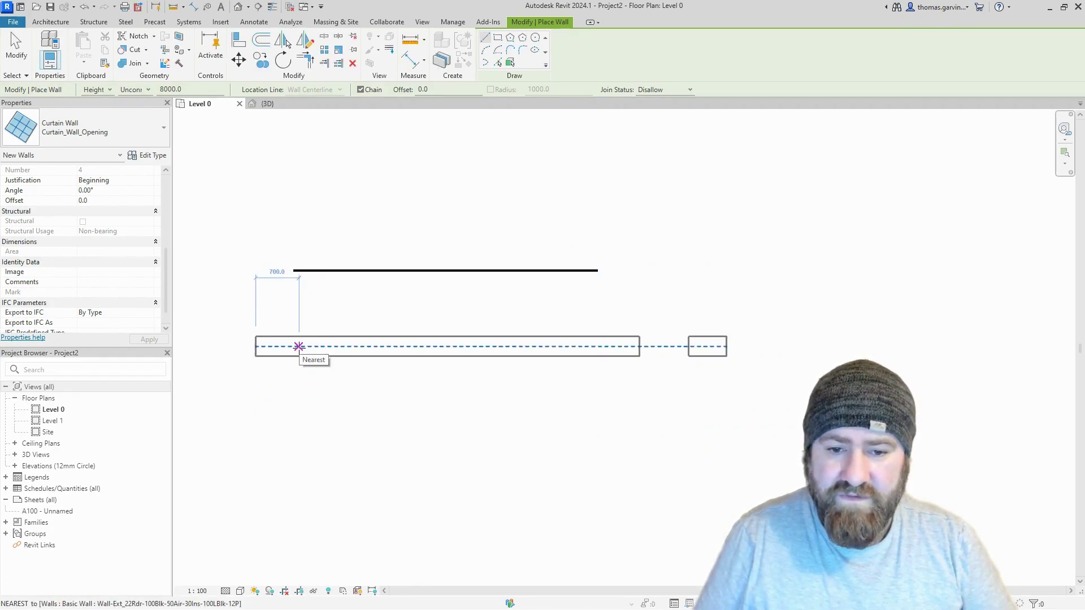
- Draw a 3300-long Curtain_Wall_Opening segment on the basic wall, starting 1100 from its left end
scroll(106, 211, "up", 5)
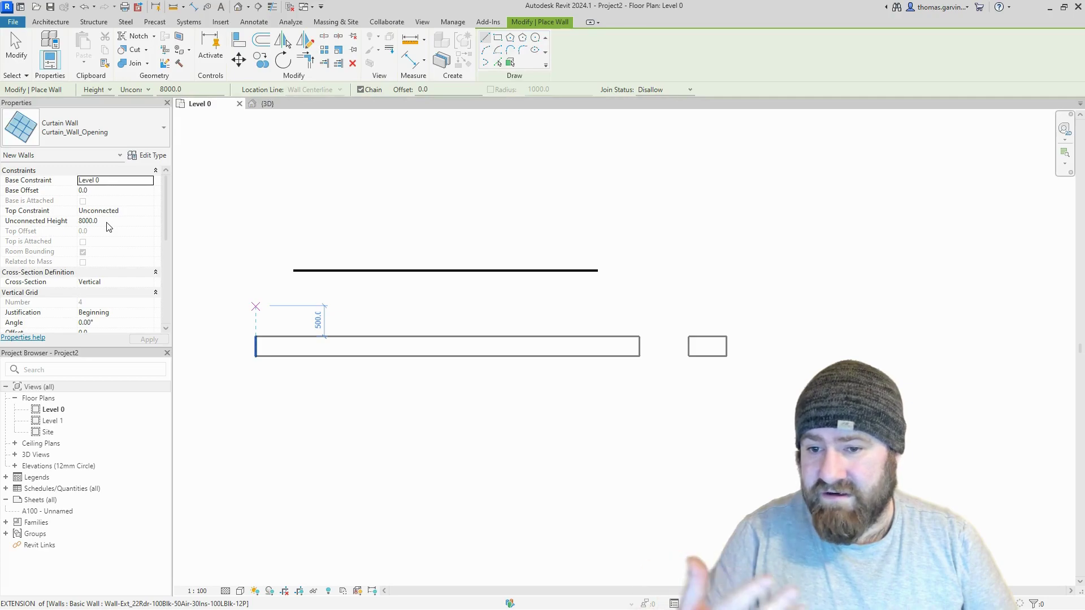
left_click(324, 346)
left_click(527, 346)
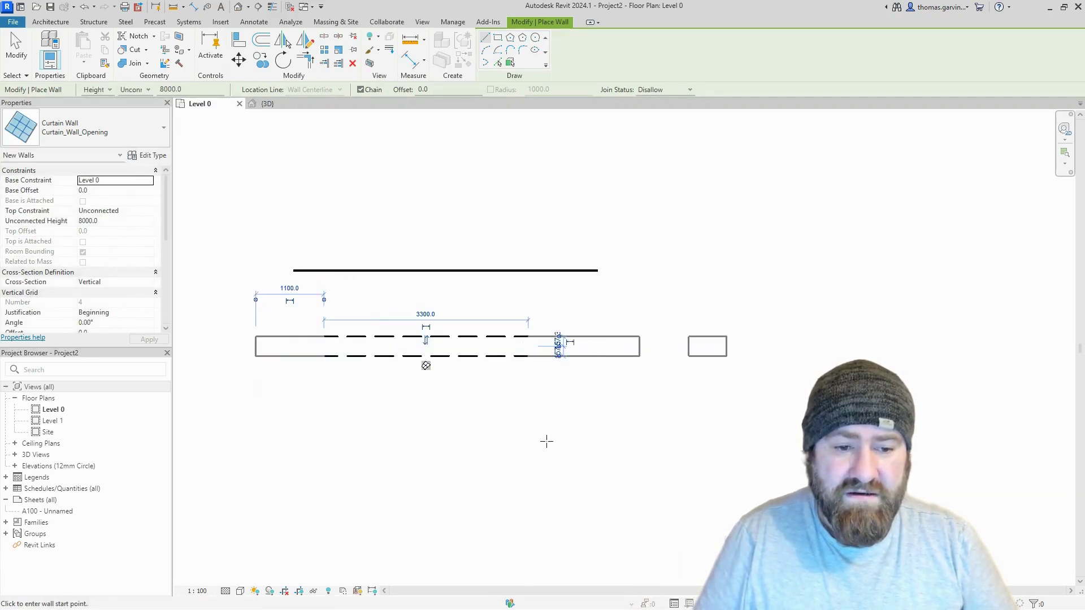
- Finish placing walls, inspect the embedded segment, and set the plan's Phase Filter to Show Complete
key("Escape")
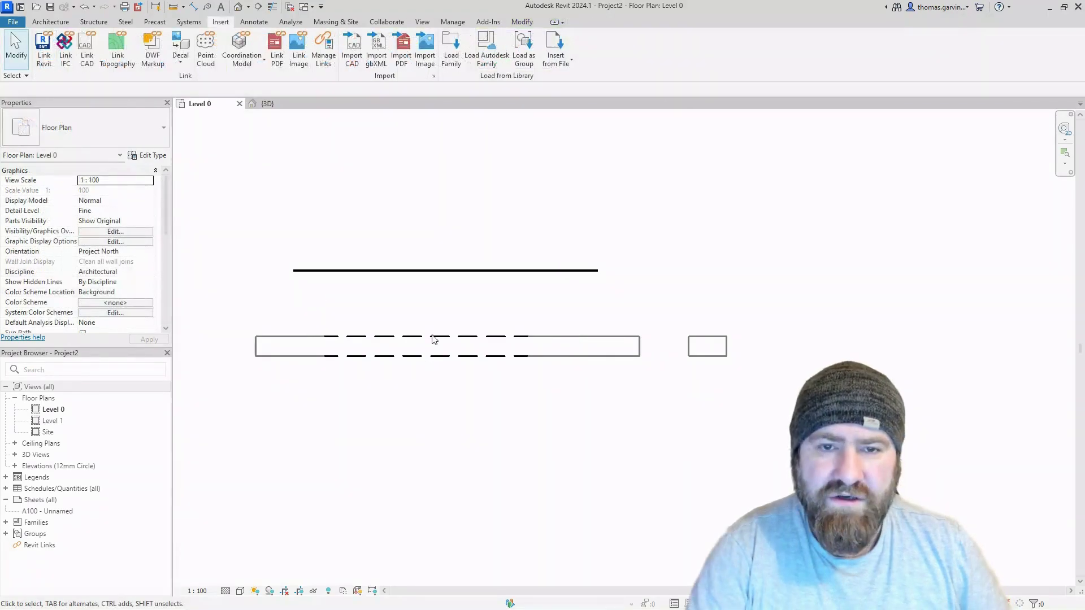
left_click(433, 341)
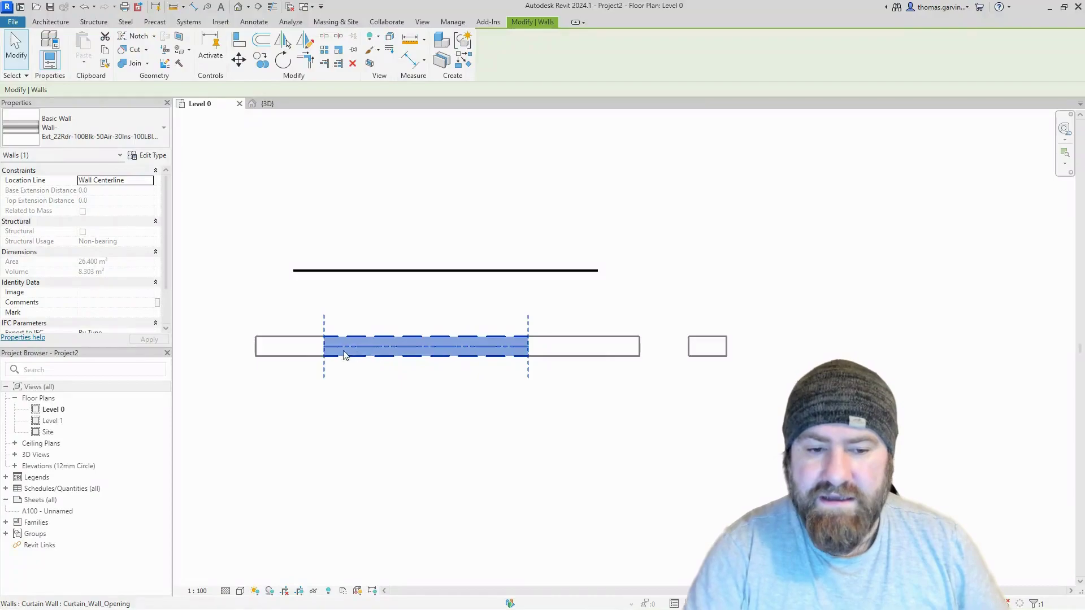
left_click(371, 448)
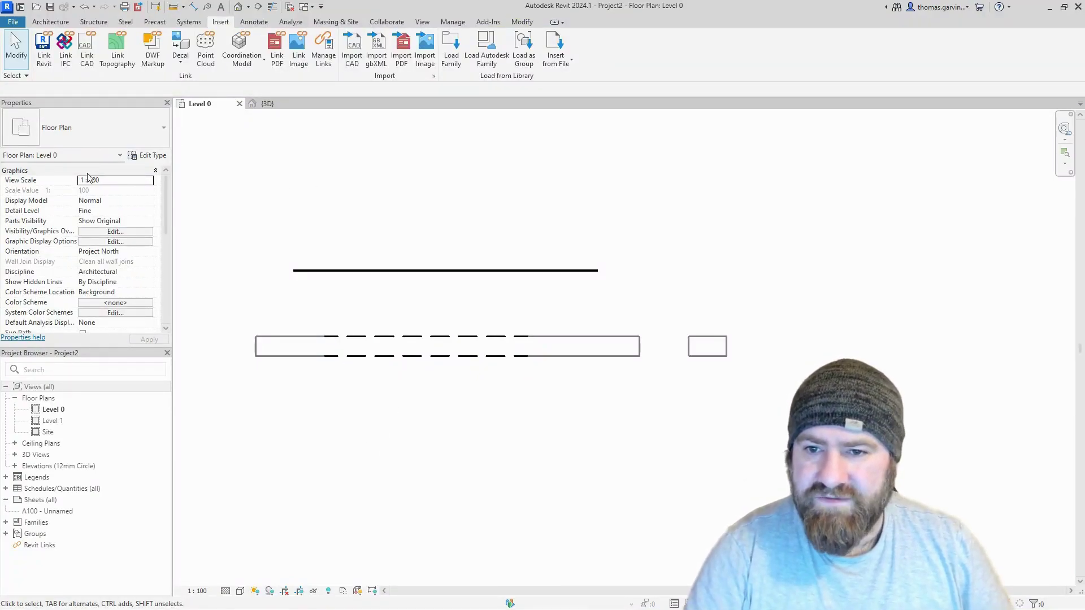
scroll(88, 177, "down", 5)
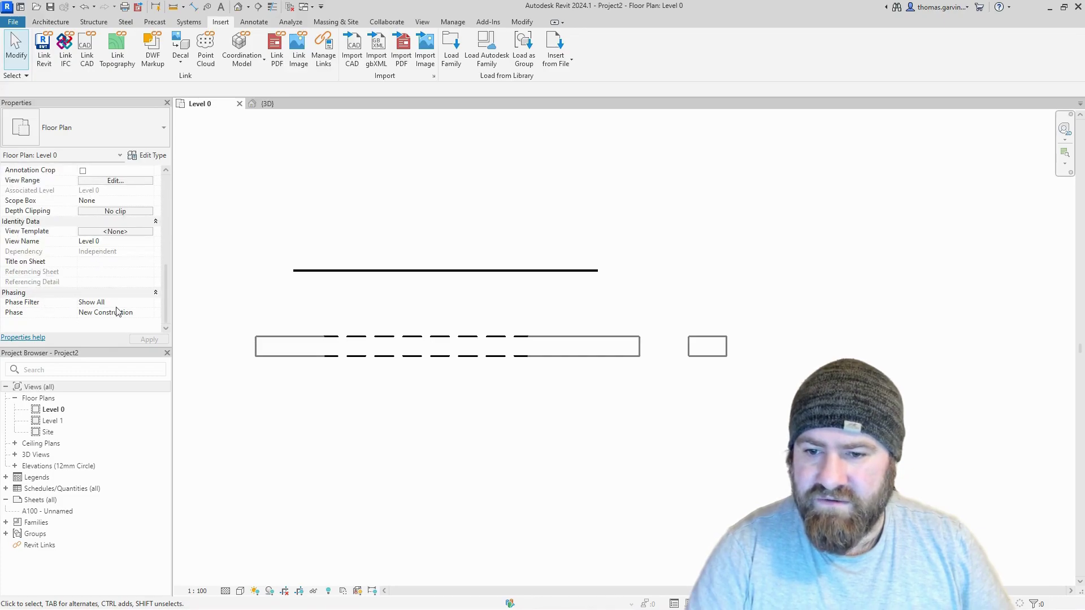
left_click(150, 303)
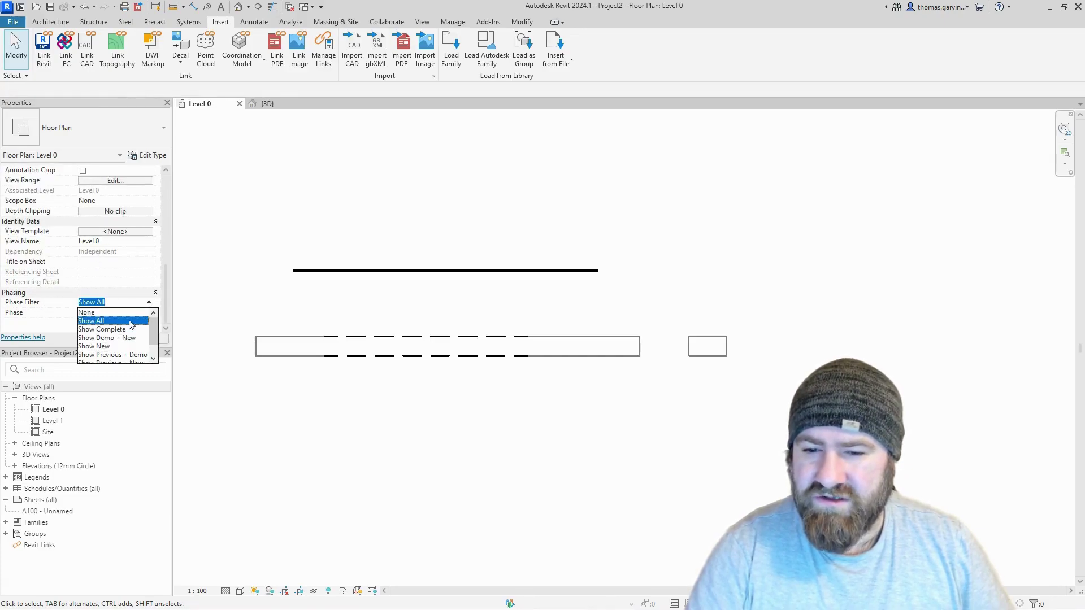
left_click(107, 329)
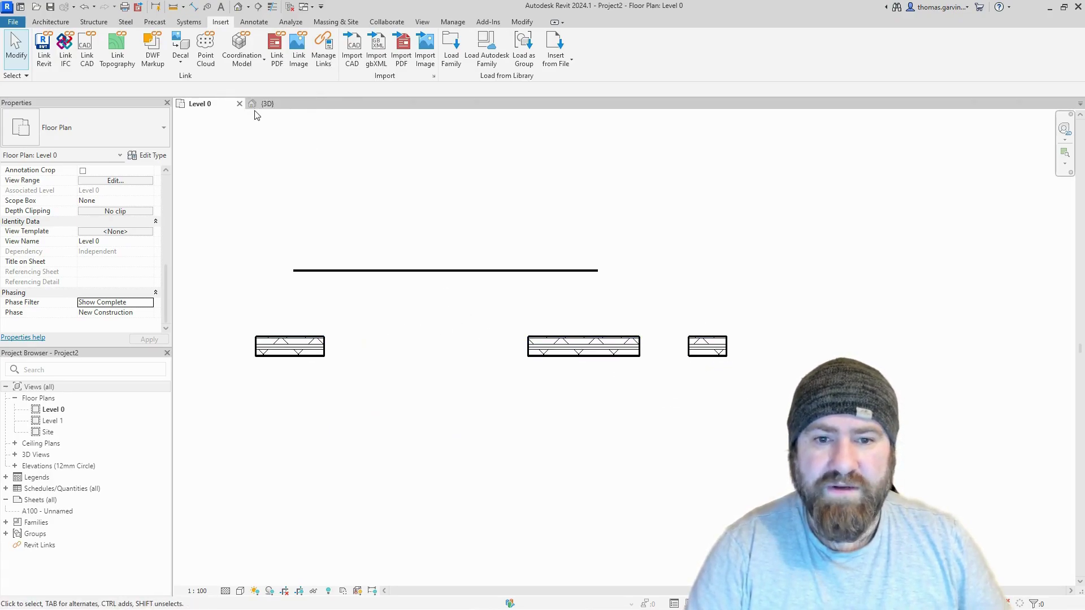
- In the {3D} view, set the curtain wall's Unconnected Height to 2500 and apply it
left_click(268, 103)
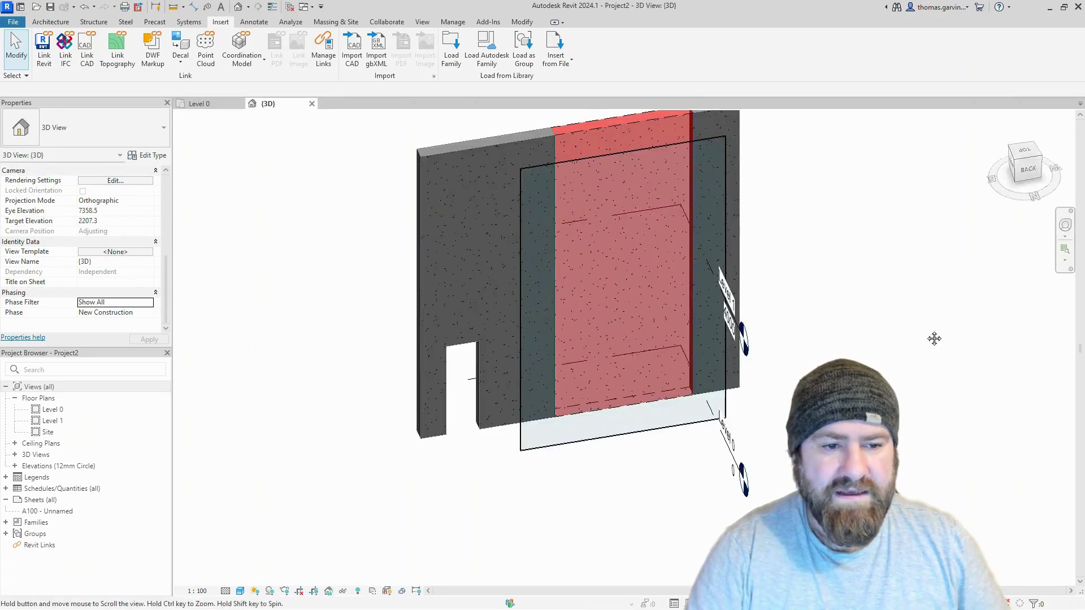
middle_click_drag(848, 226, 701, 262)
left_click(440, 233)
left_click(440, 235)
scroll(84, 276, "up", 2)
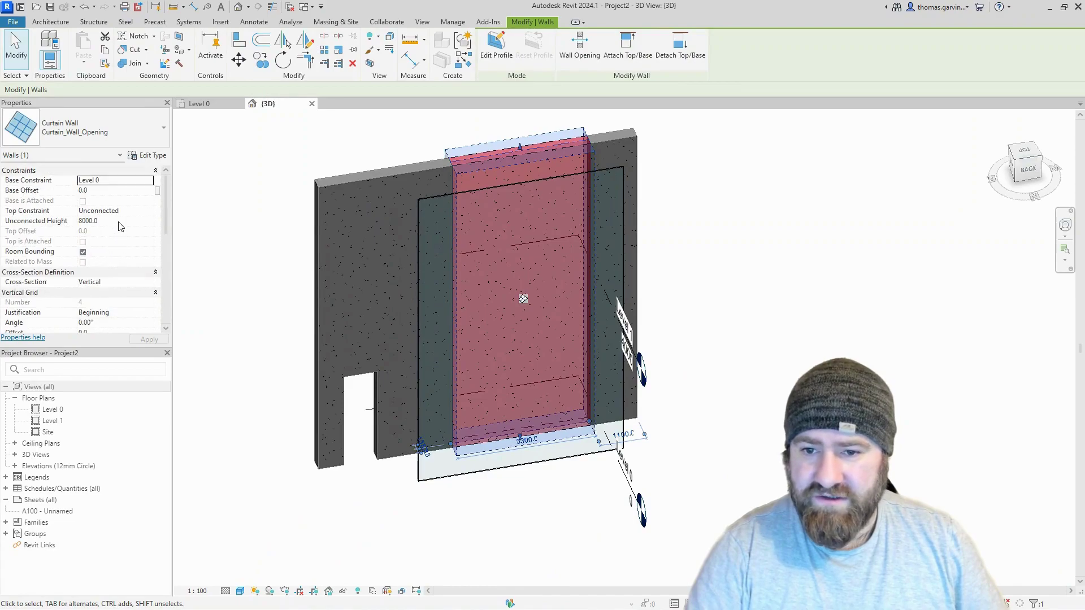
left_click(120, 221)
type("2500")
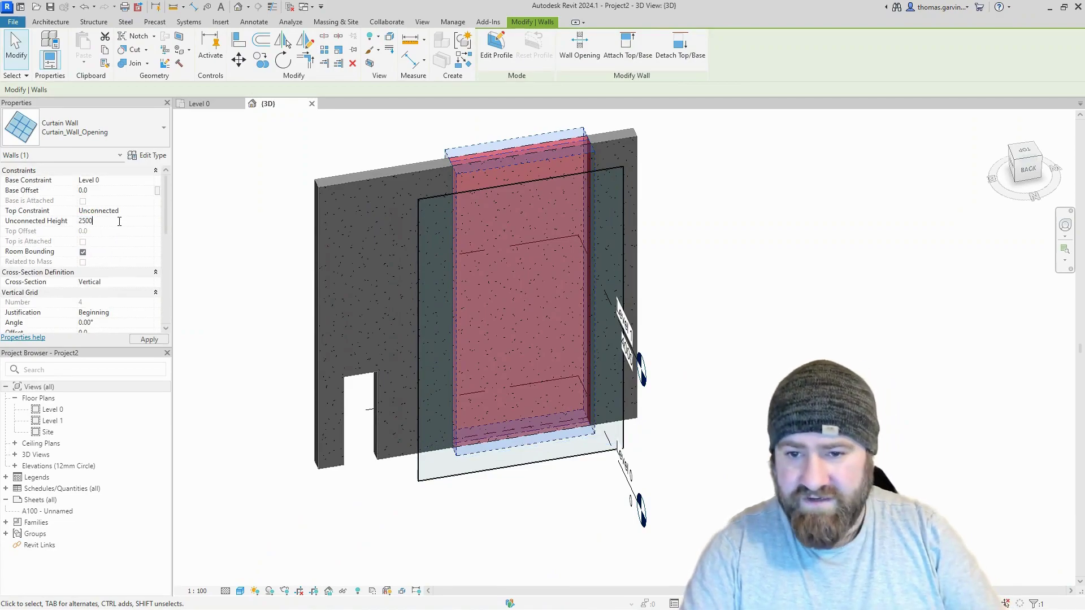
left_click(149, 339)
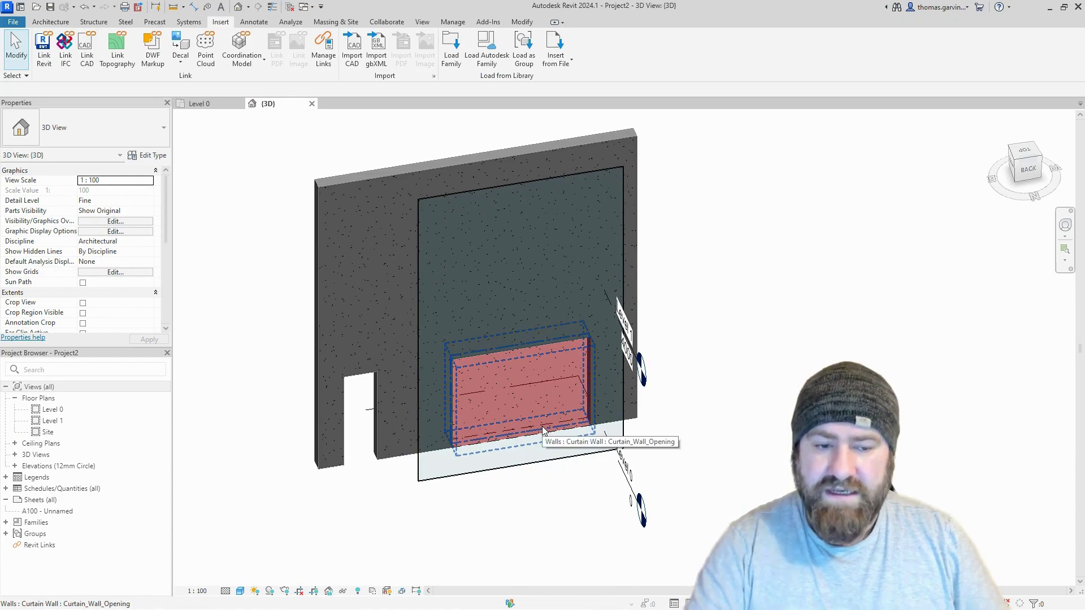
scroll(136, 305, "down", 6)
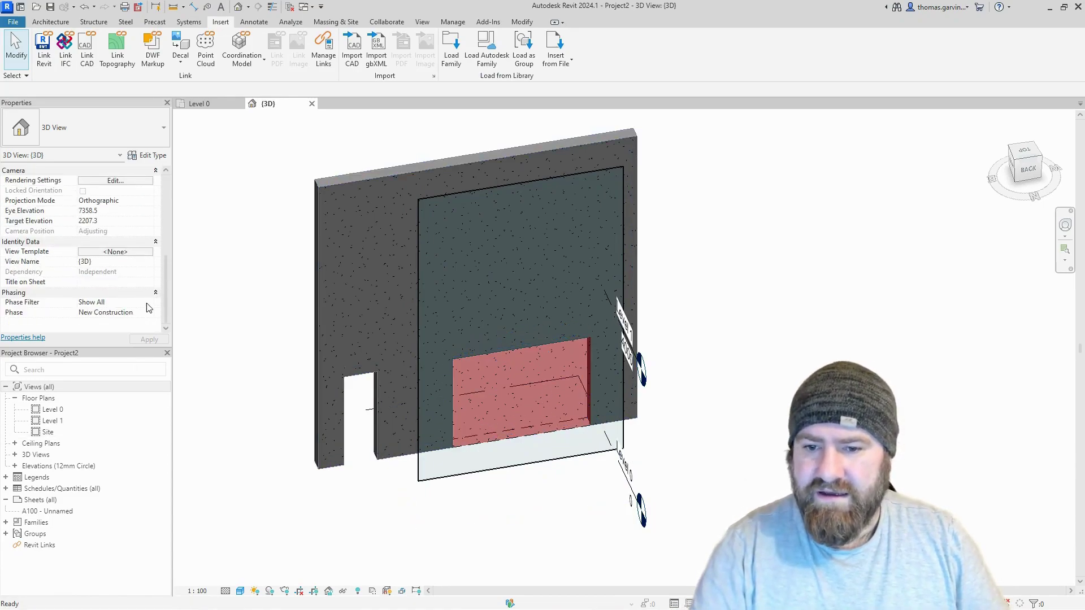
- Filter the 3D view to Show Complete, then compare the Existing and New Construction phases
left_click(150, 304)
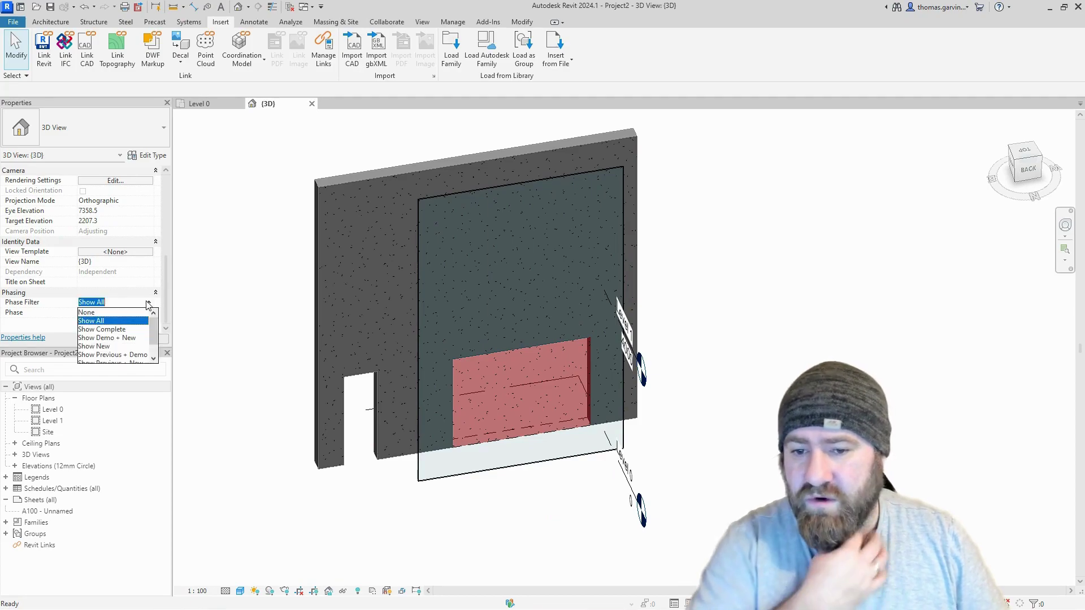
left_click(130, 329)
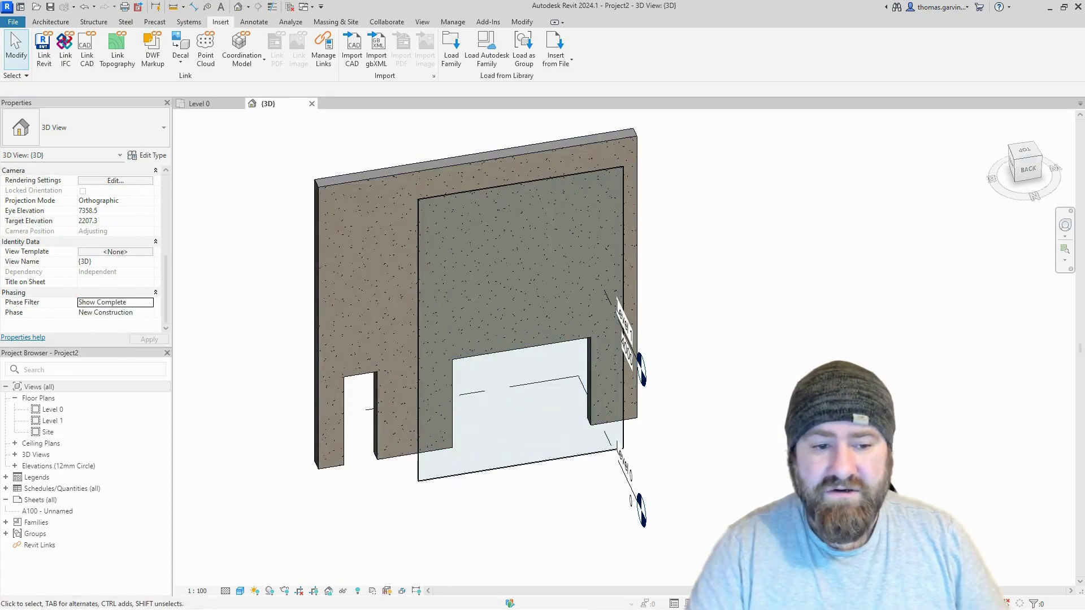
left_click(148, 312)
left_click(111, 323)
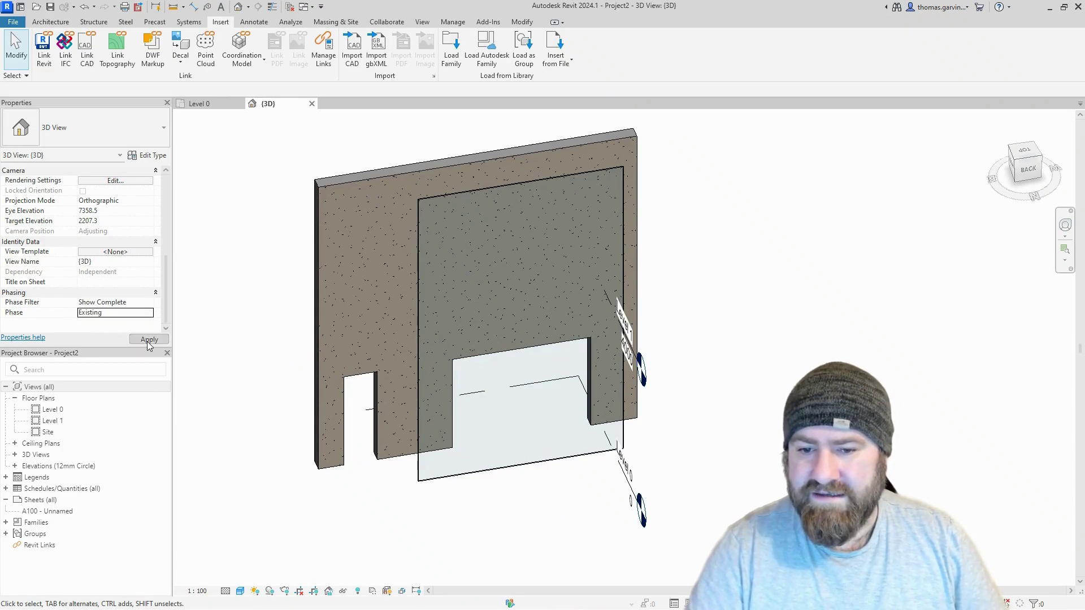
left_click(147, 340)
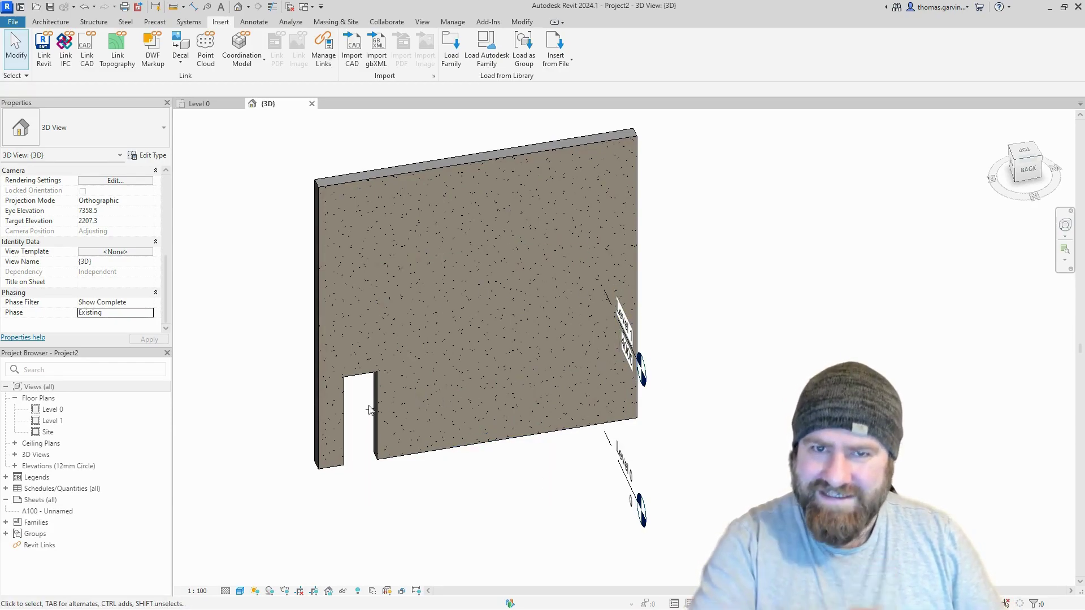
left_click(150, 316)
left_click(106, 331)
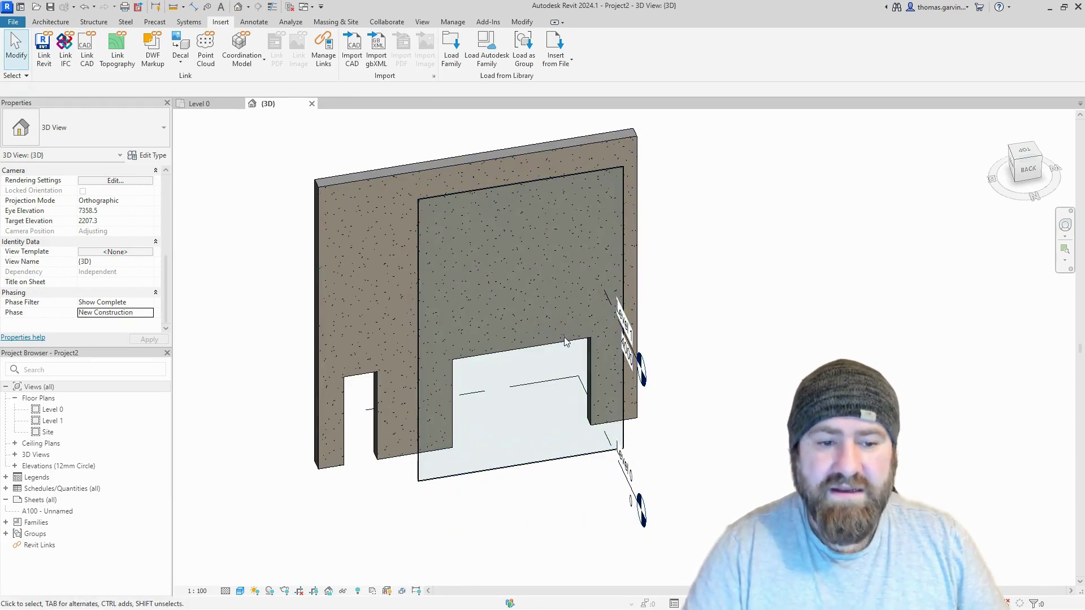
- On the Level 0 plan, shorten the curtain wall opening from 3300 to 2800
left_click(198, 104)
left_click(491, 346)
left_click_drag(528, 345, 497, 345)
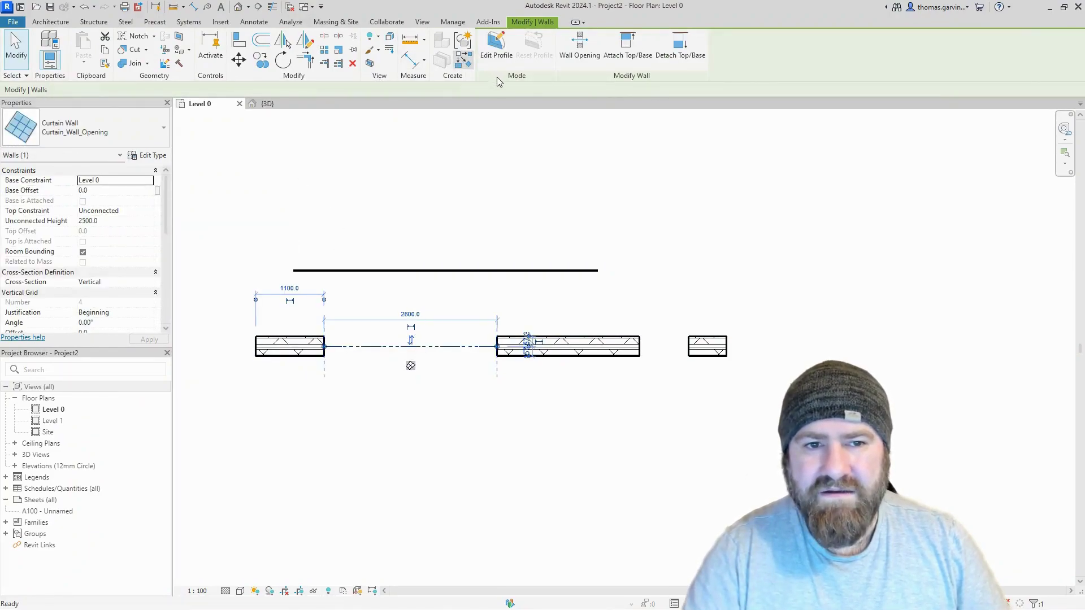
- Restart the Wall tool with the WA shortcut for another Curtain_Wall_Opening wall
key("w")
key("a")
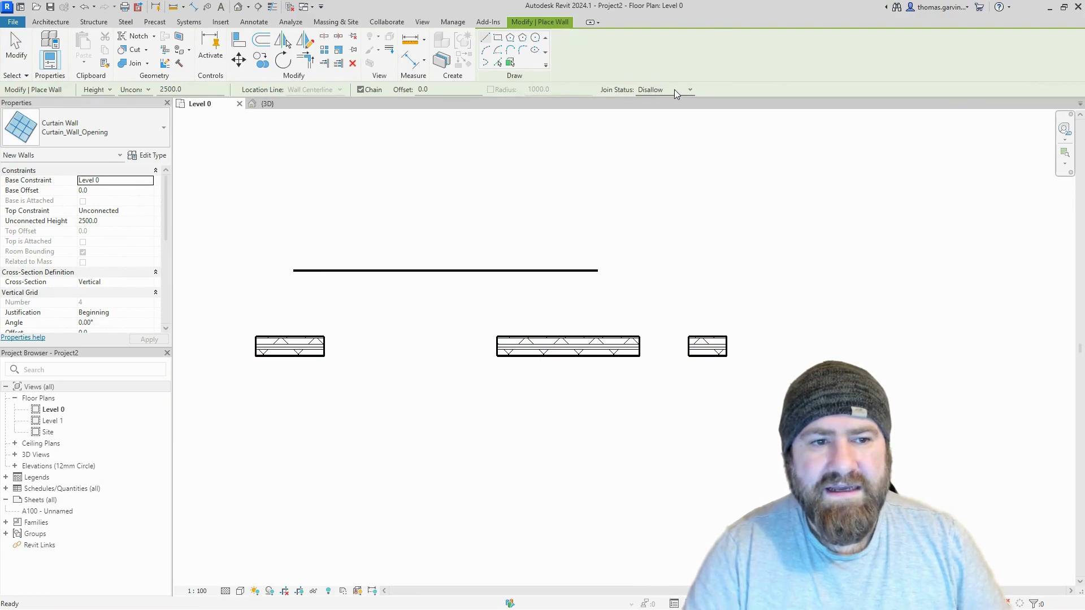
key("ctrl")
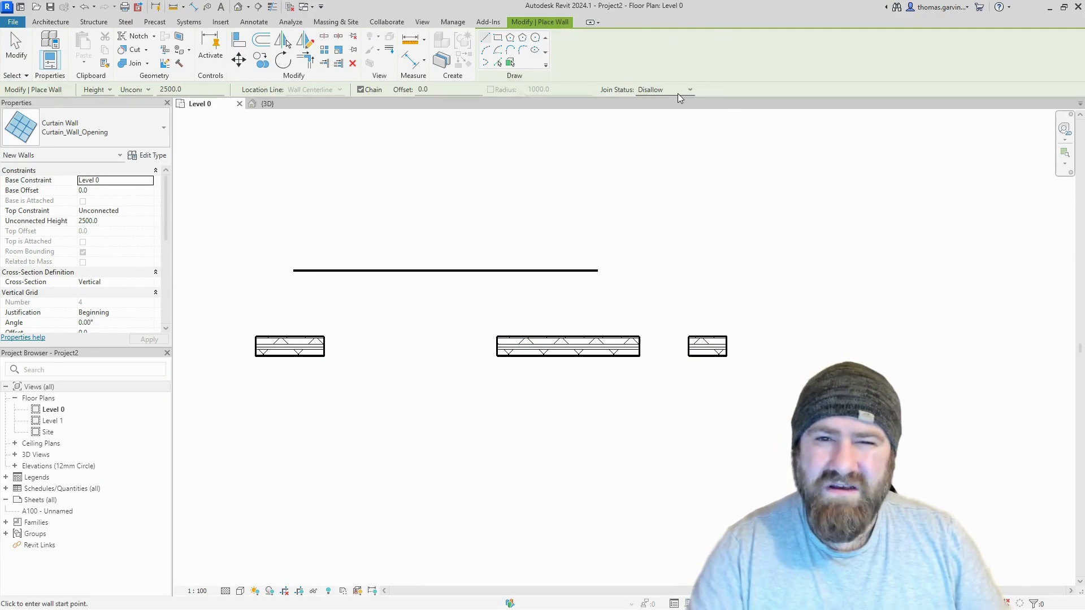